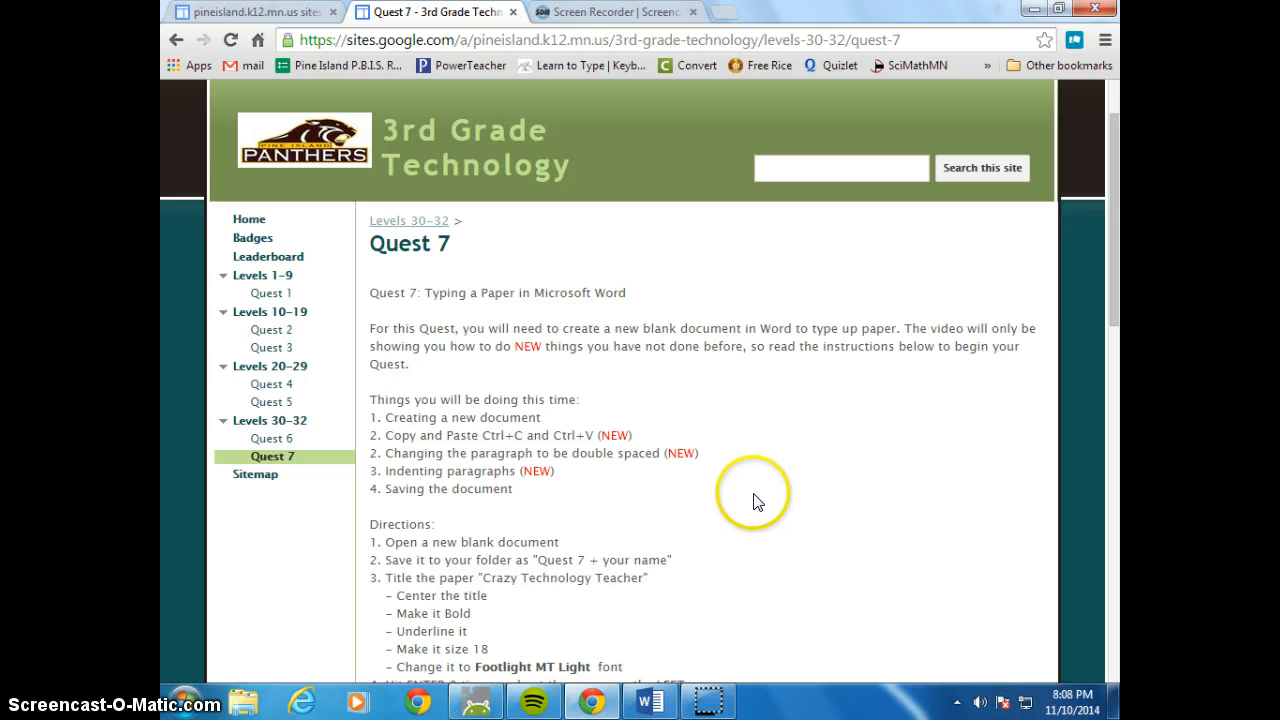
Copy both story paragraphs from the Quest 7 page in Chrome and paste them below the title of the Word document
scroll(757, 502, "down", 1)
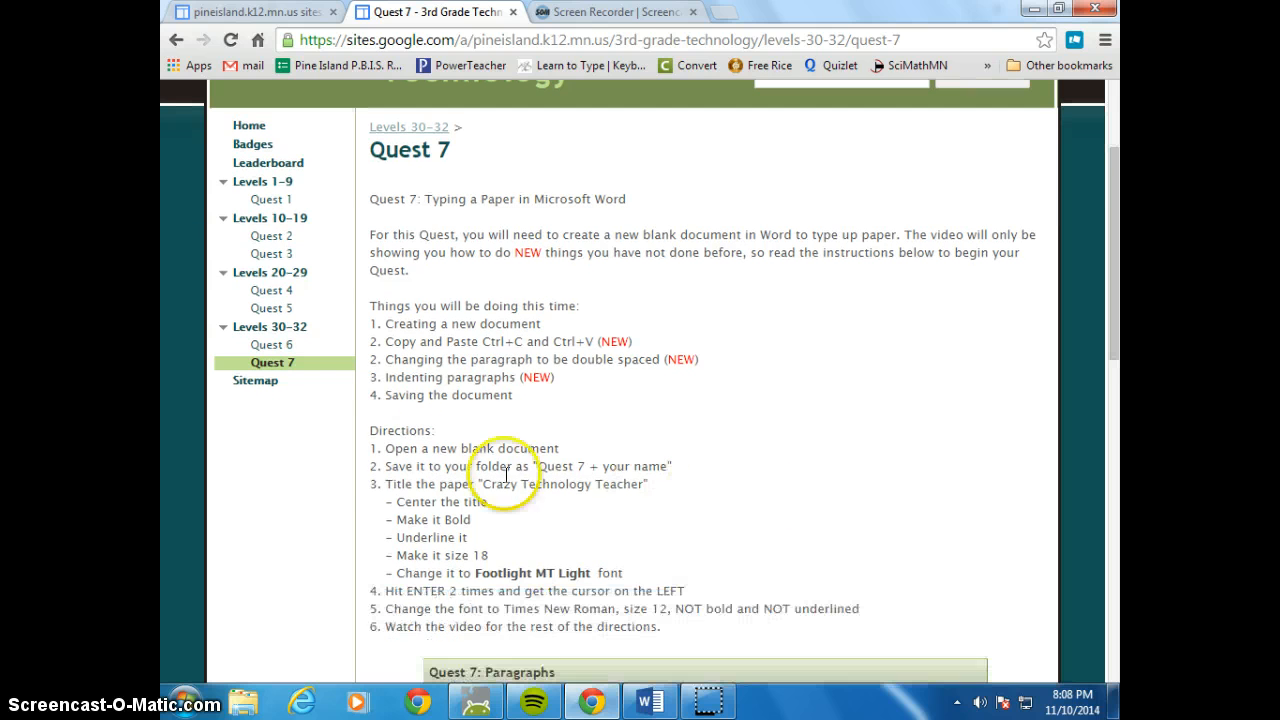
left_click(650, 700)
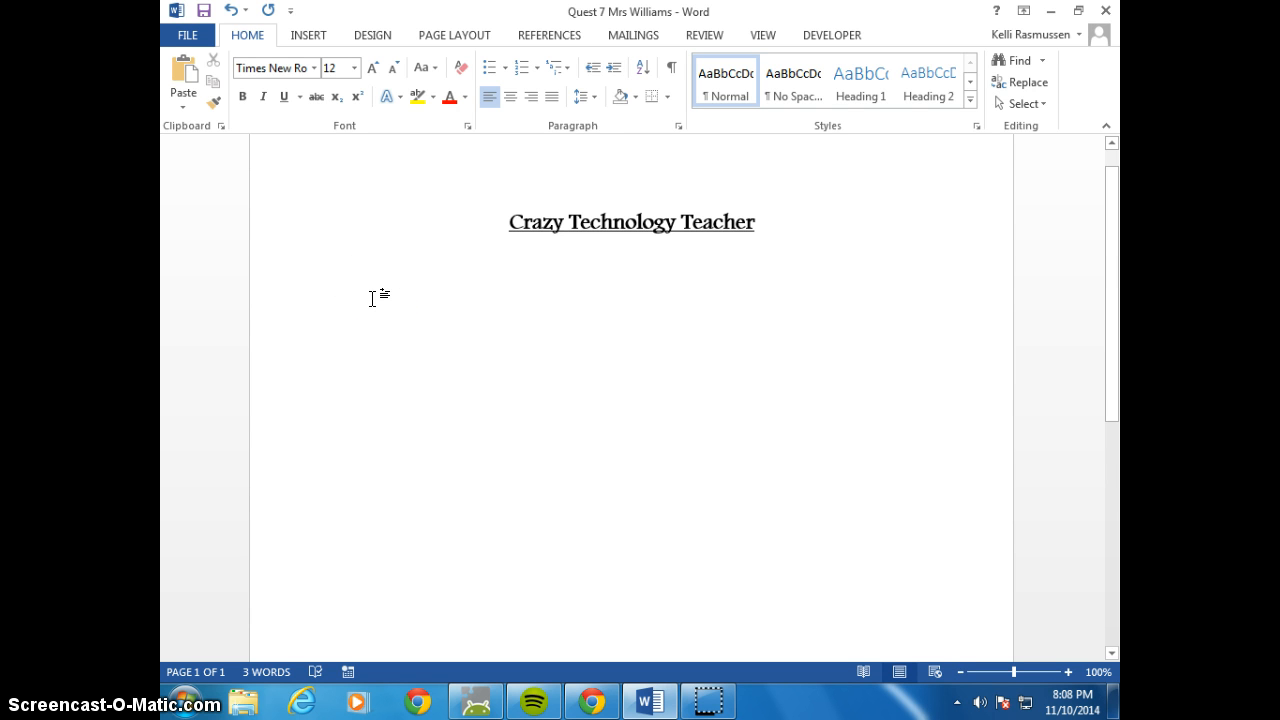
left_click(595, 704)
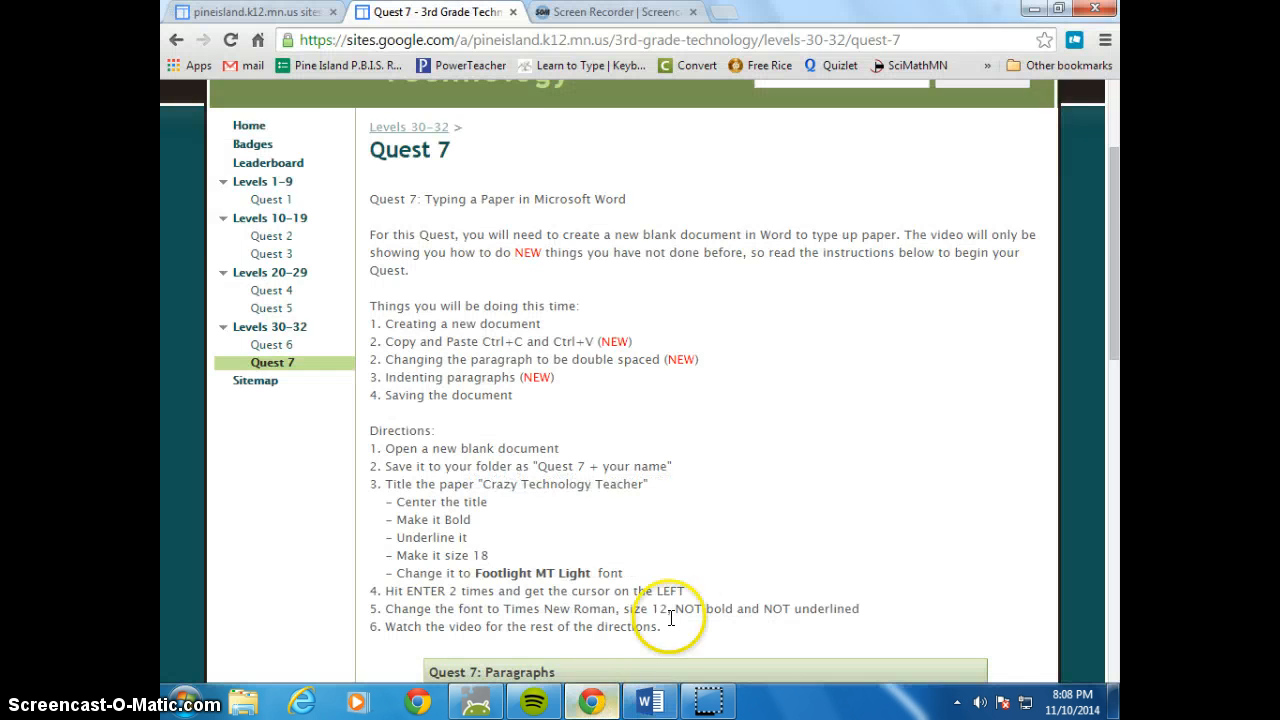
scroll(937, 434, "down", 3)
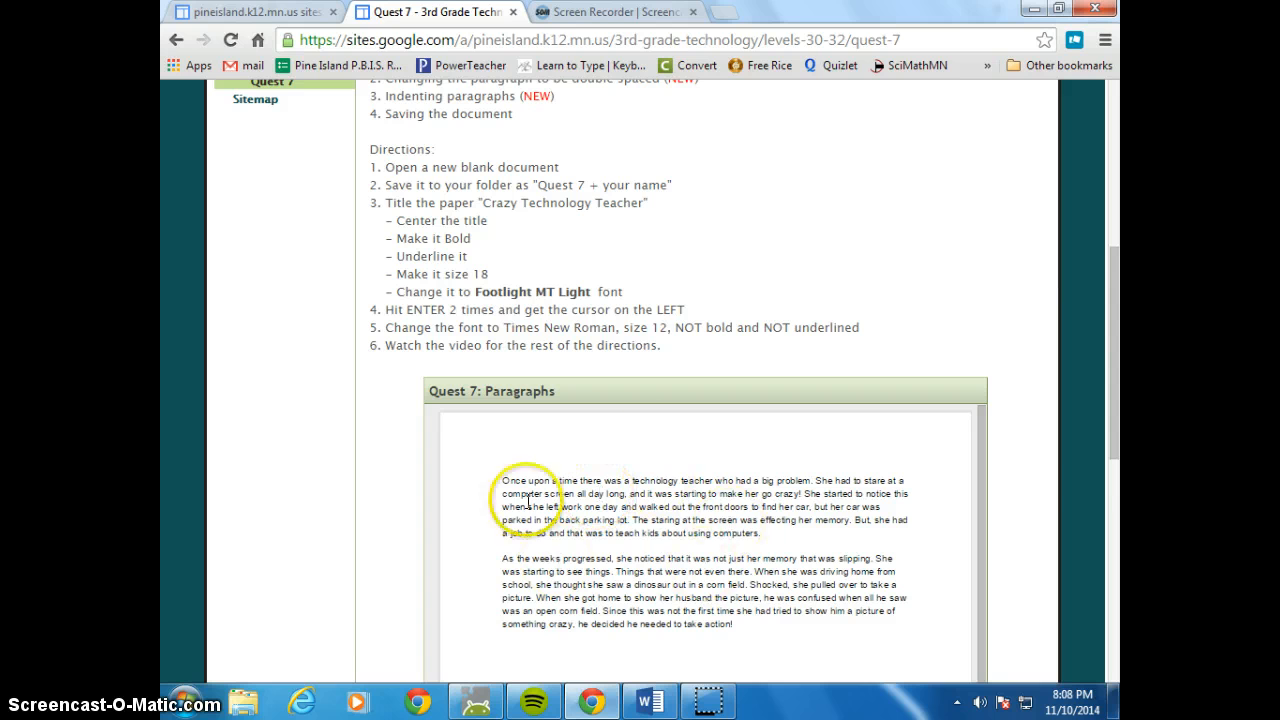
scroll(1036, 486, "down", 1)
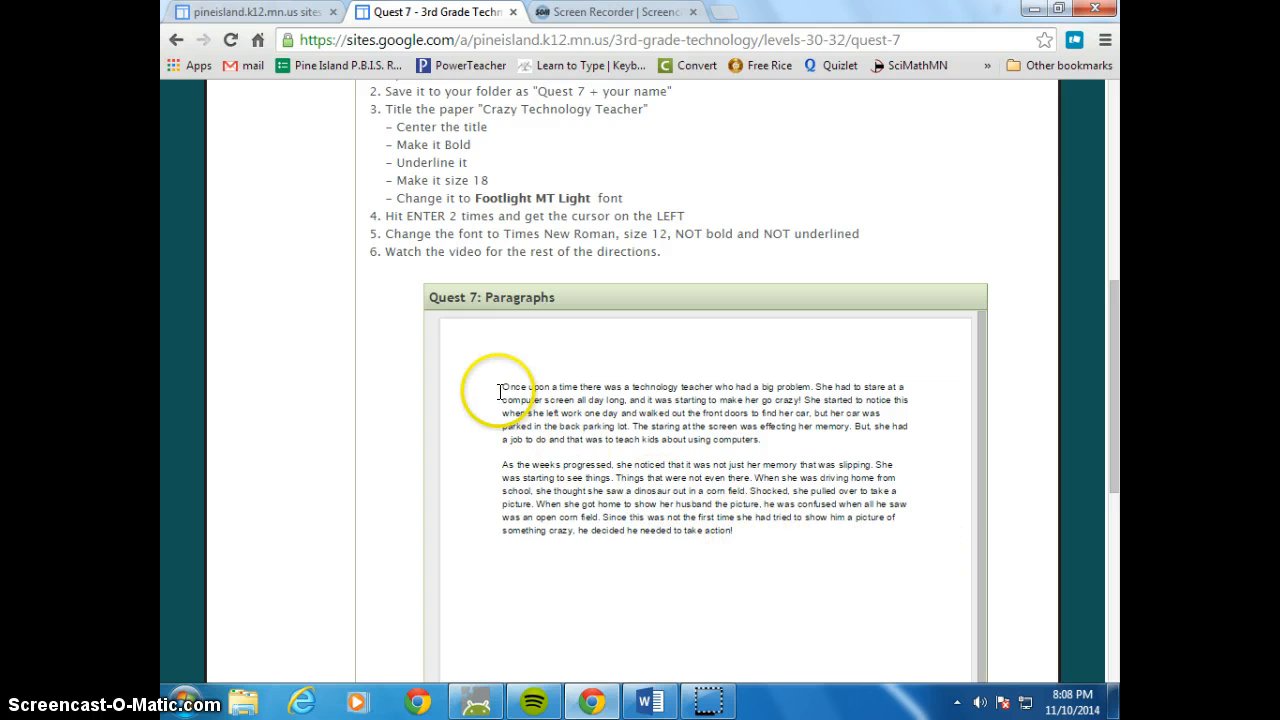
left_click_drag(519, 386, 758, 535)
key("ctrl+c")
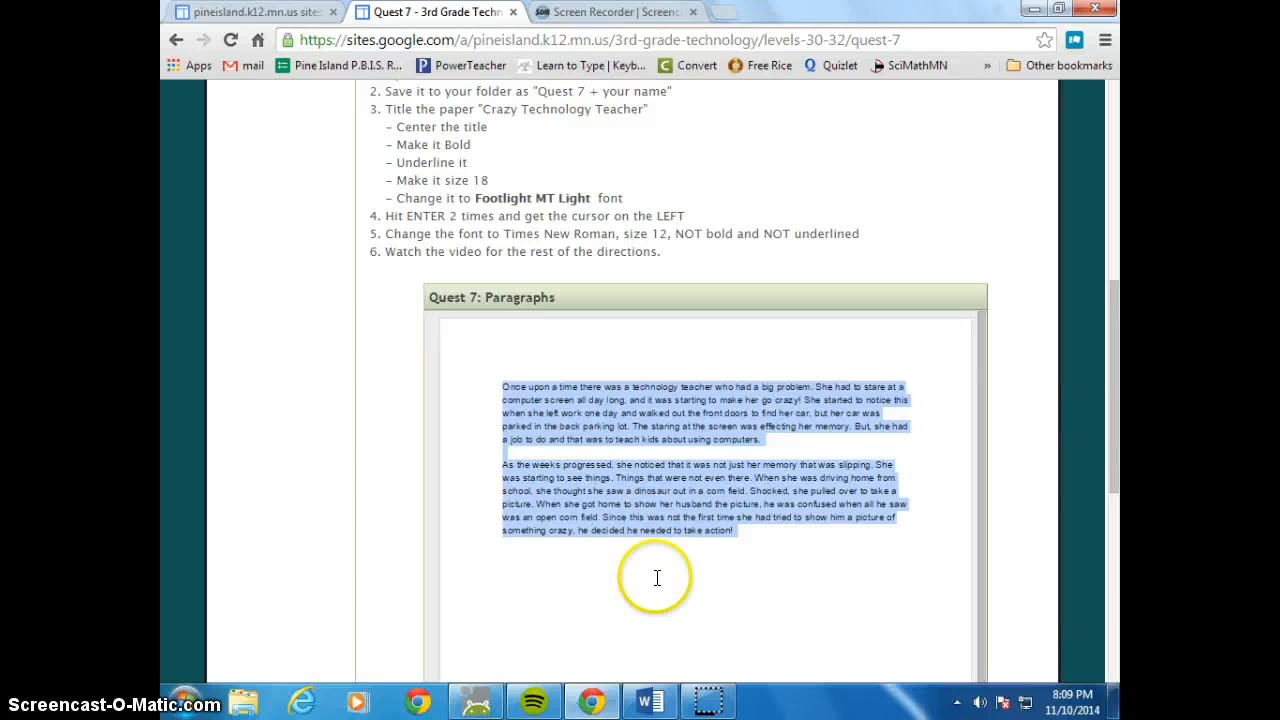
left_click(650, 701)
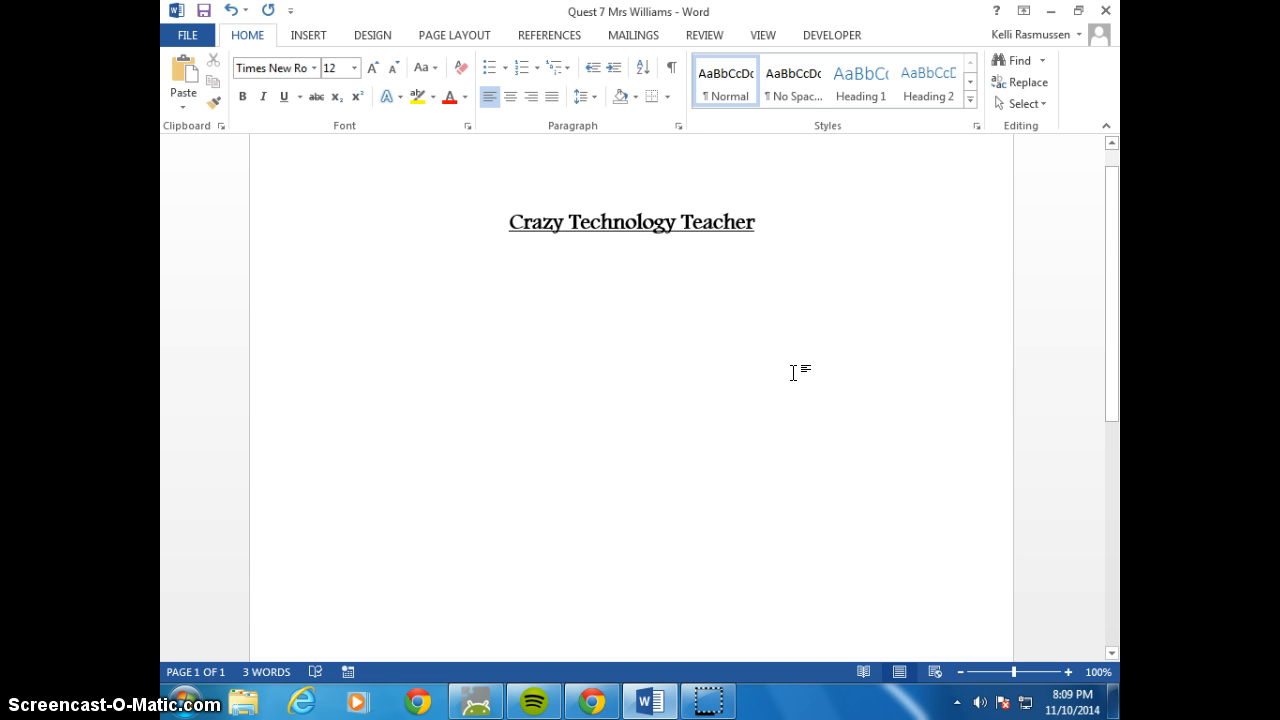
key("ctrl+v")
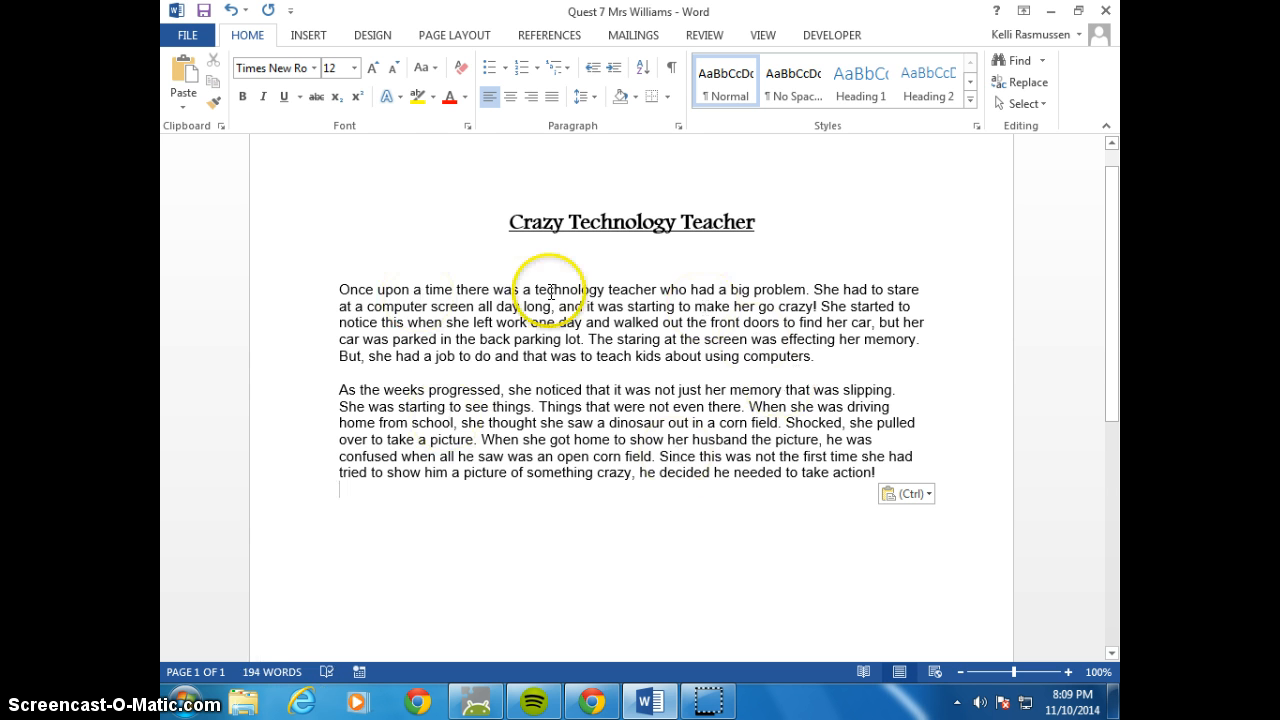
left_click(592, 701)
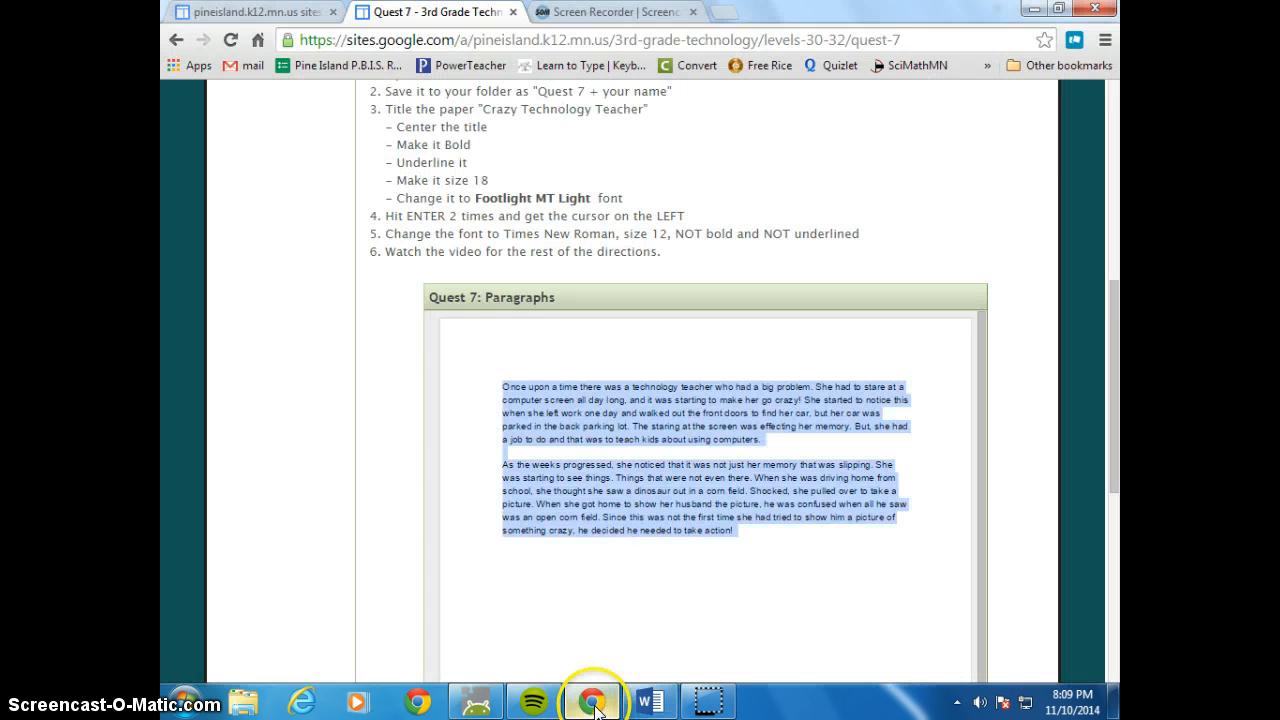
left_click(650, 701)
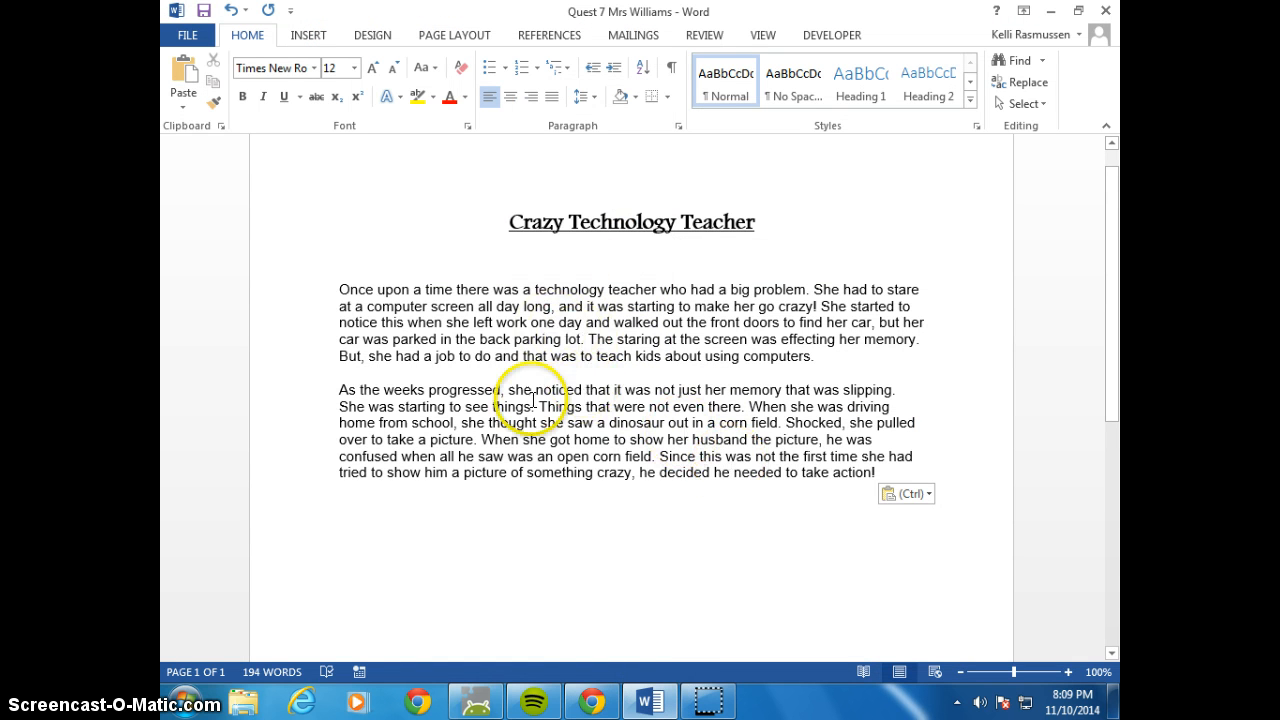
left_click(592, 701)
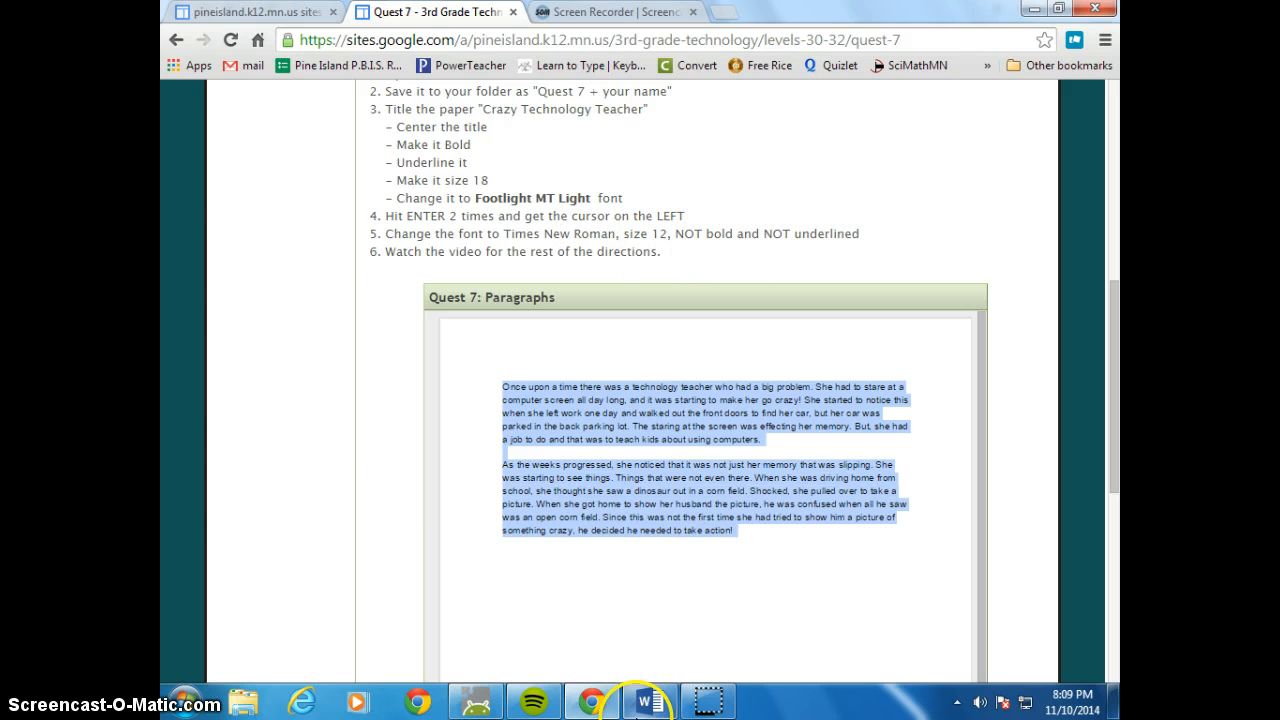
left_click(650, 702)
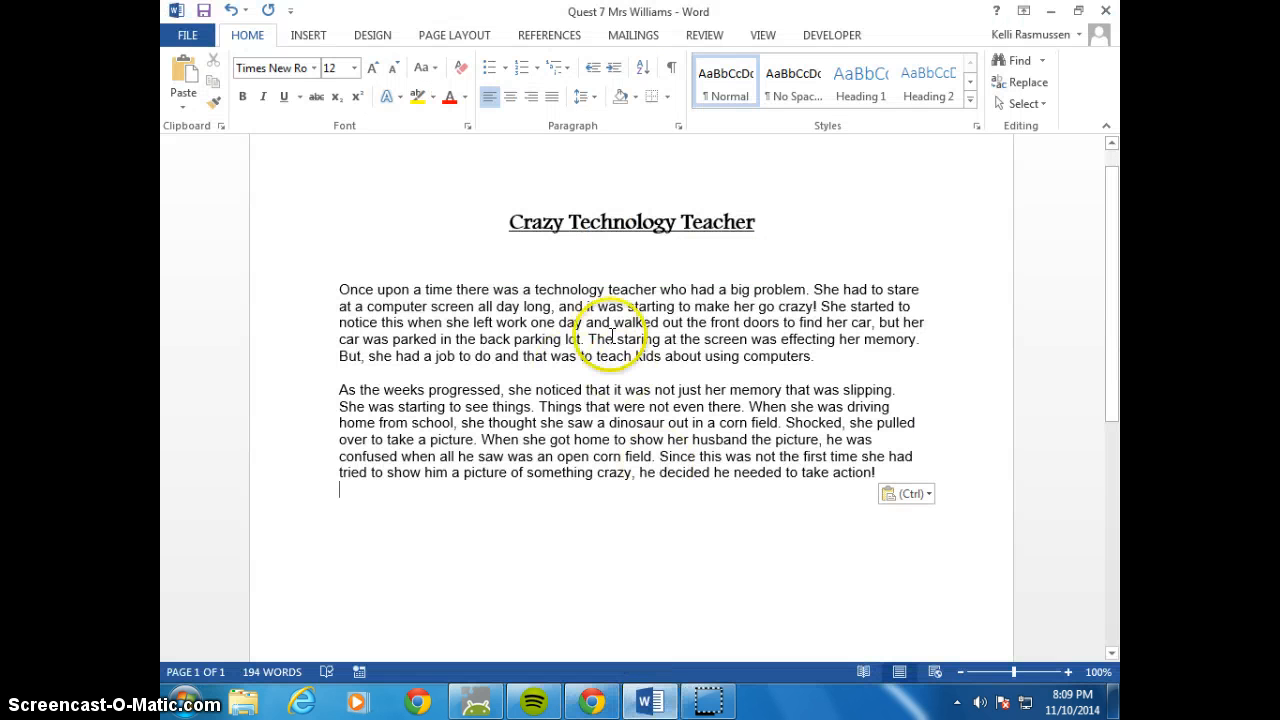
Format both pasted paragraphs in Times New Roman, size 12
left_click_drag(880, 473, 298, 283)
left_click(350, 68)
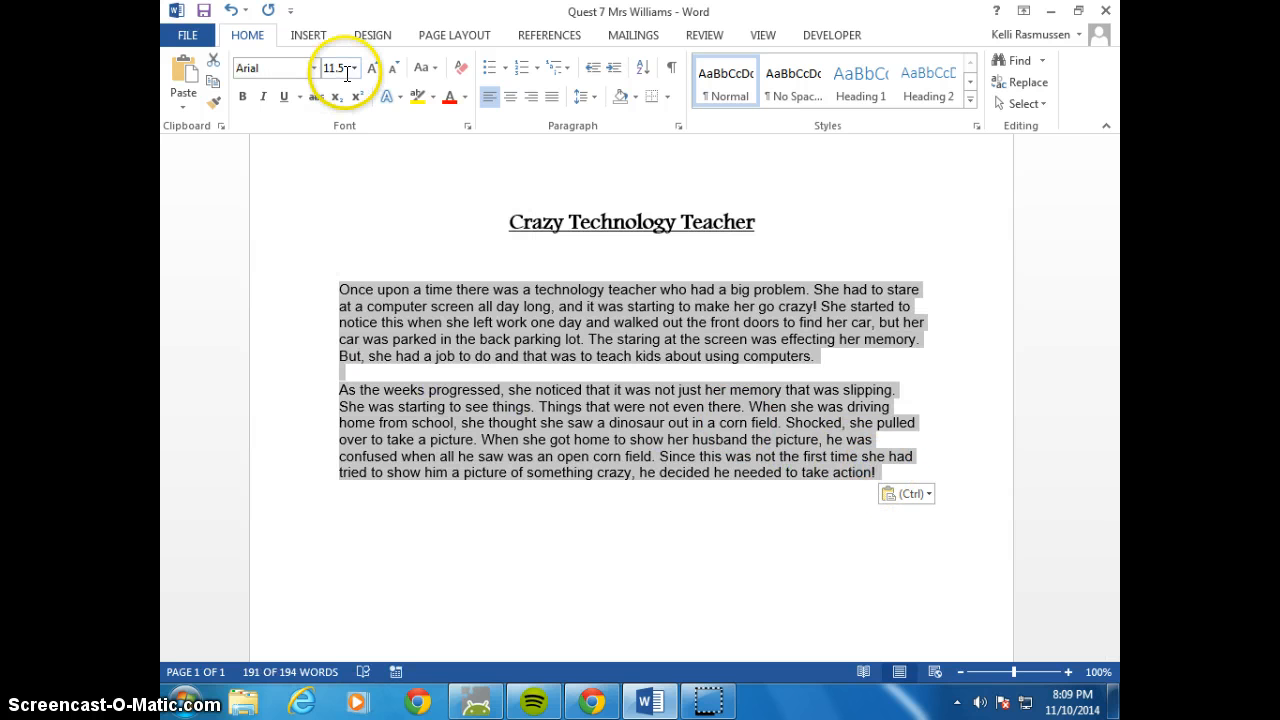
left_click(341, 160)
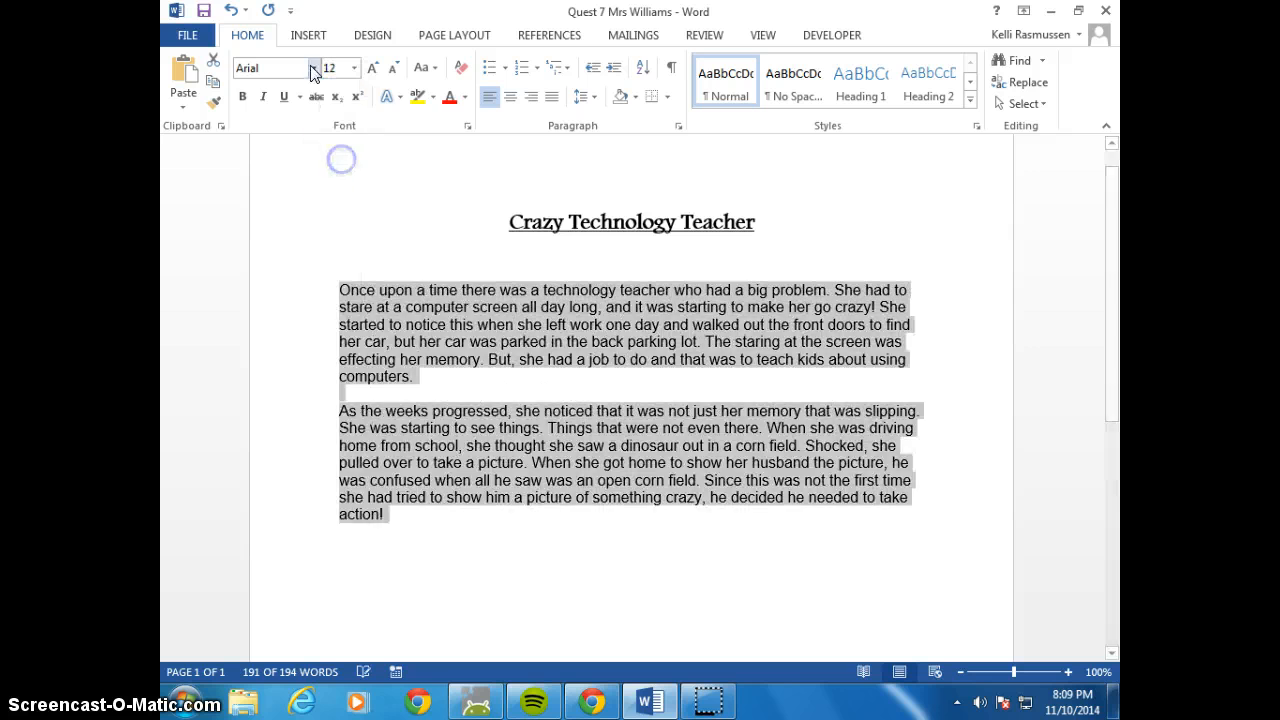
left_click(313, 67)
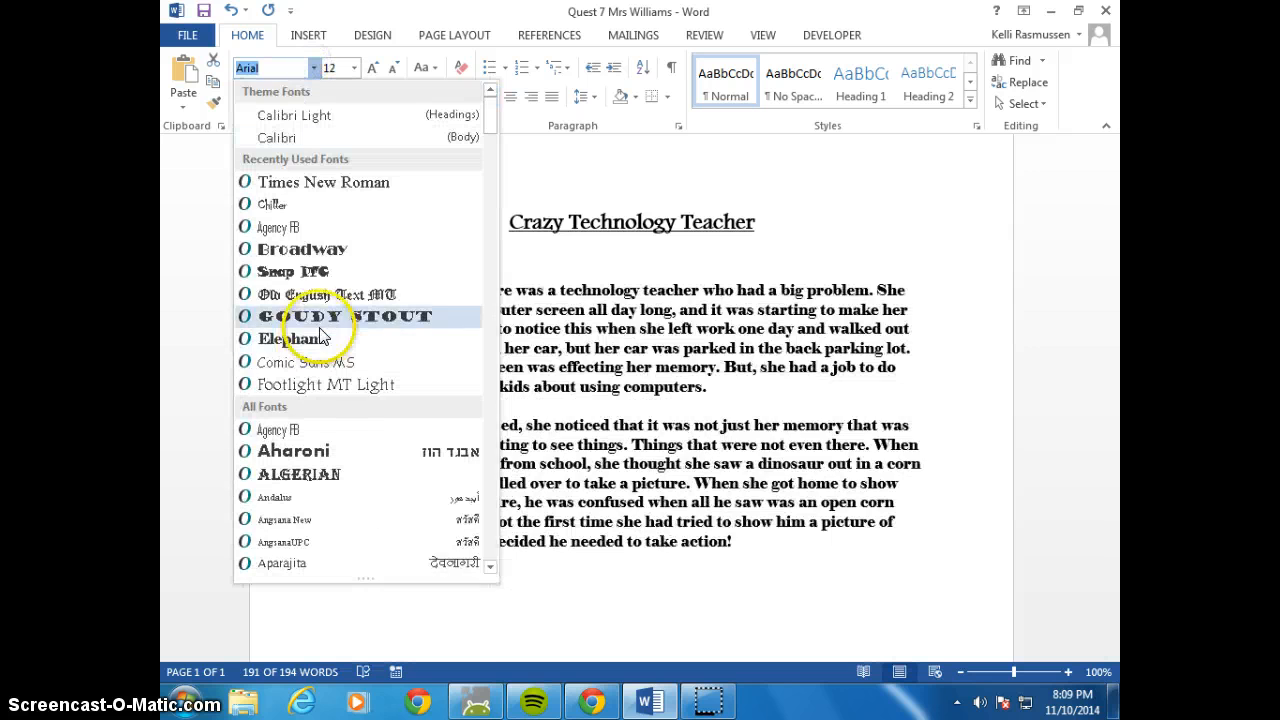
left_click(330, 182)
left_click(620, 482)
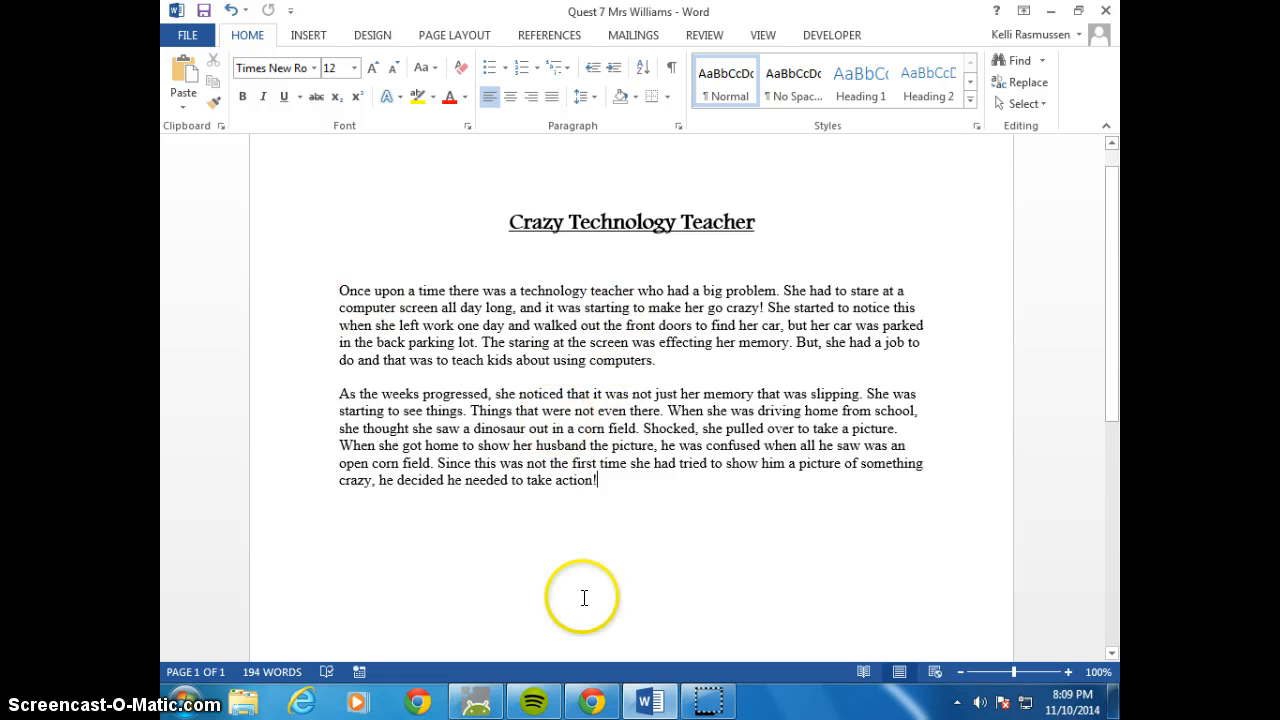
Check the Quest 7 task list in Chrome, then set both story paragraphs in Word to 2.0 line spacing
left_click(595, 703)
scroll(436, 260, "up", 2)
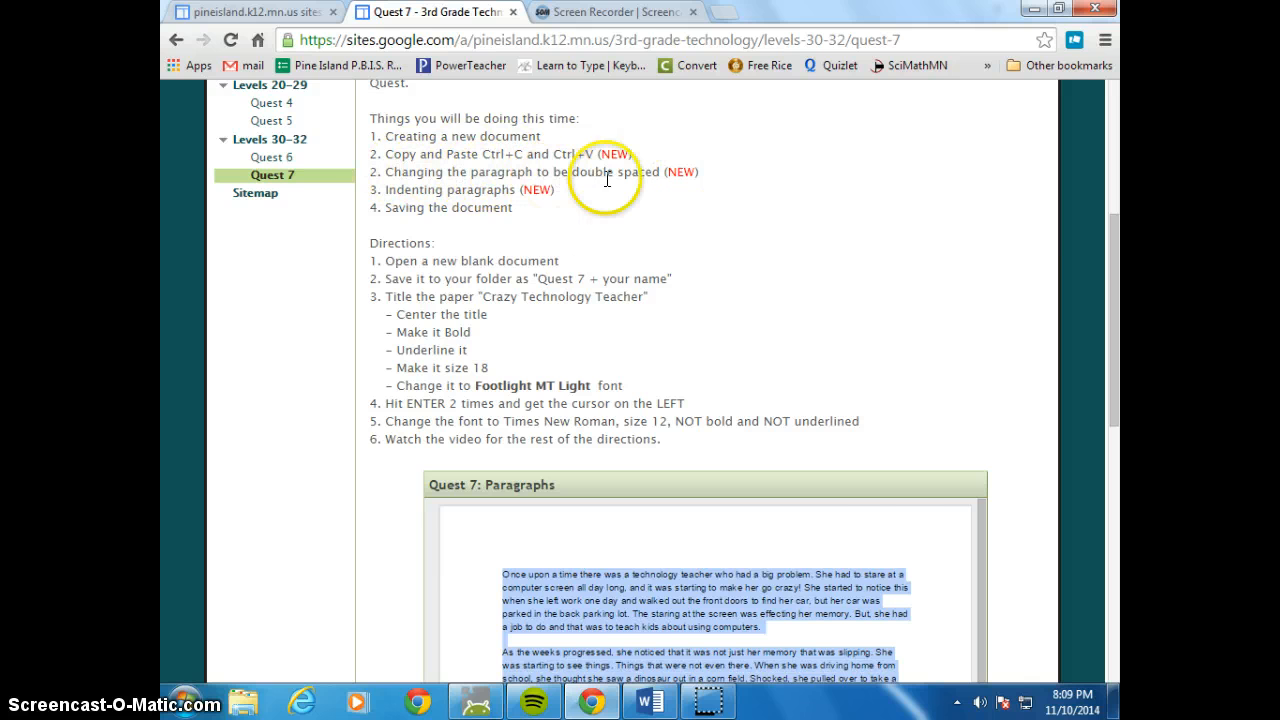
left_click(650, 703)
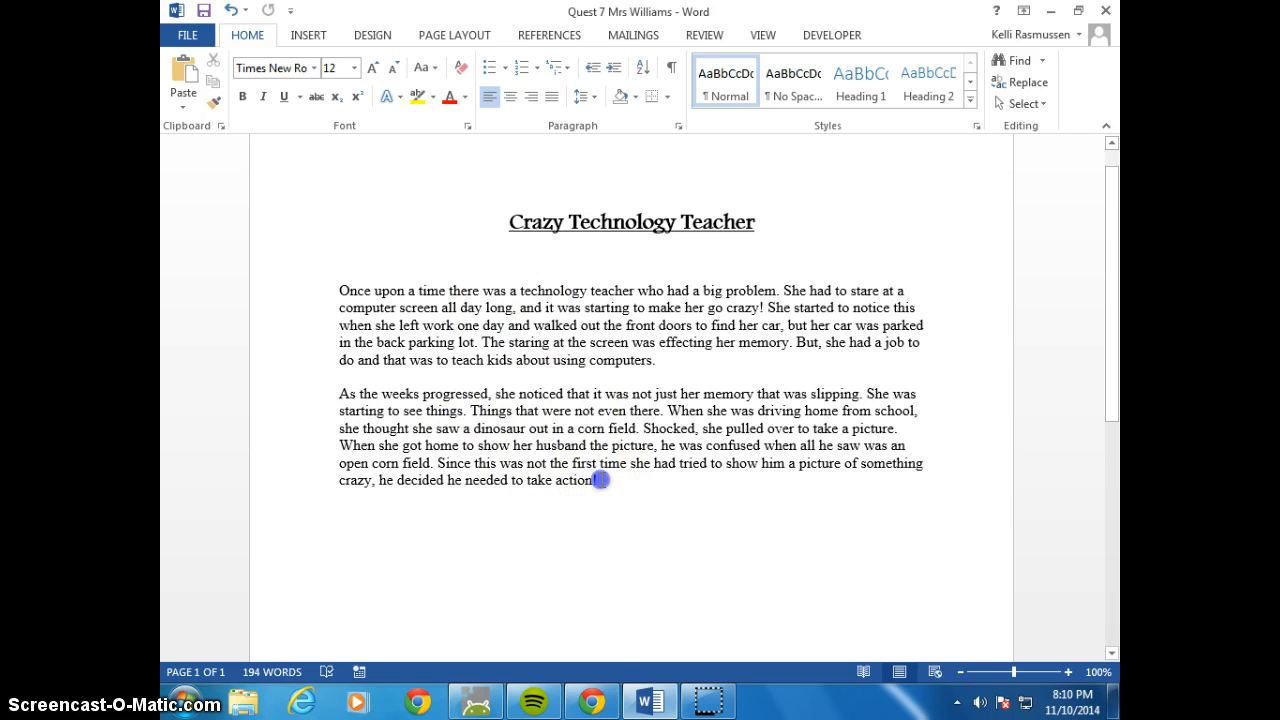
left_click_drag(600, 480, 322, 292)
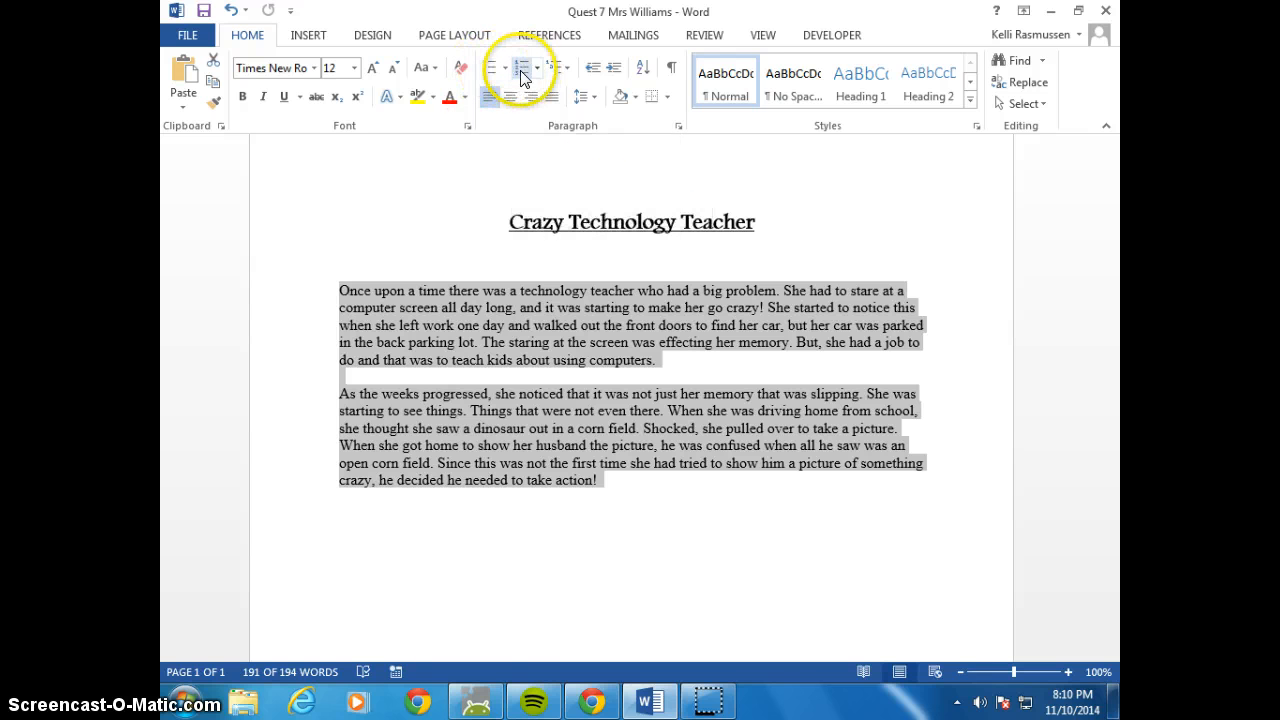
left_click(596, 98)
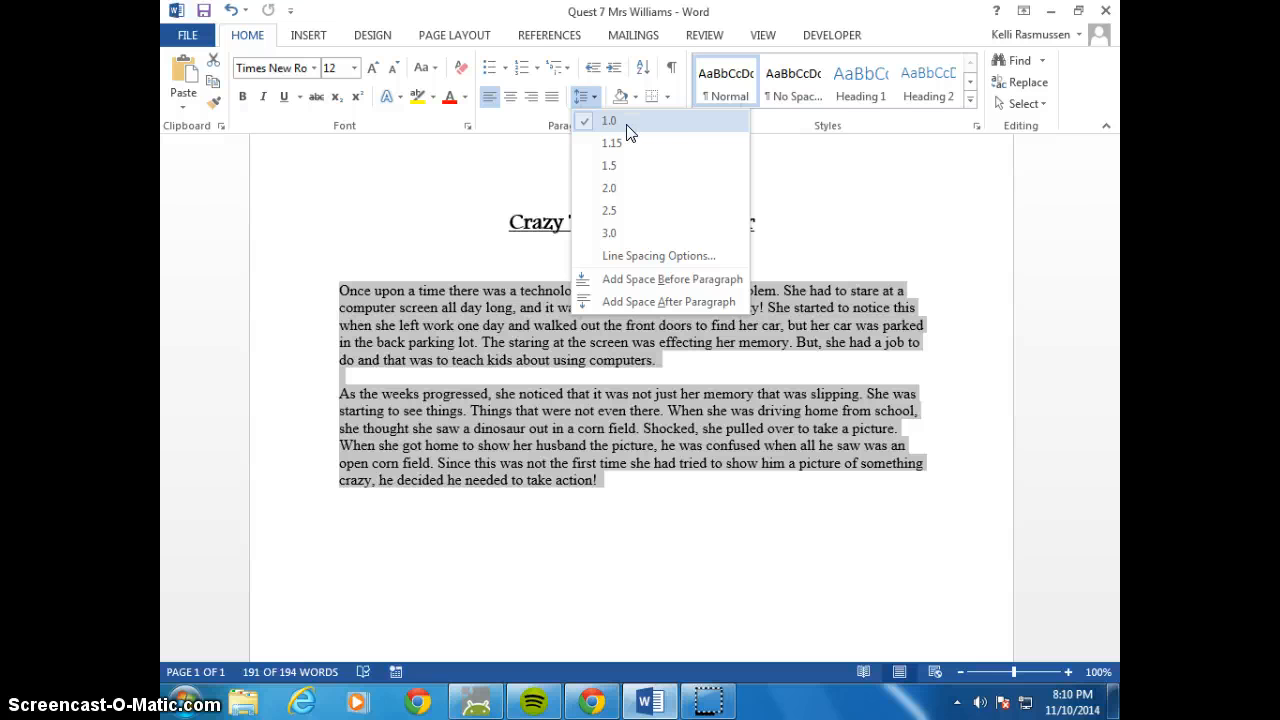
left_click(613, 189)
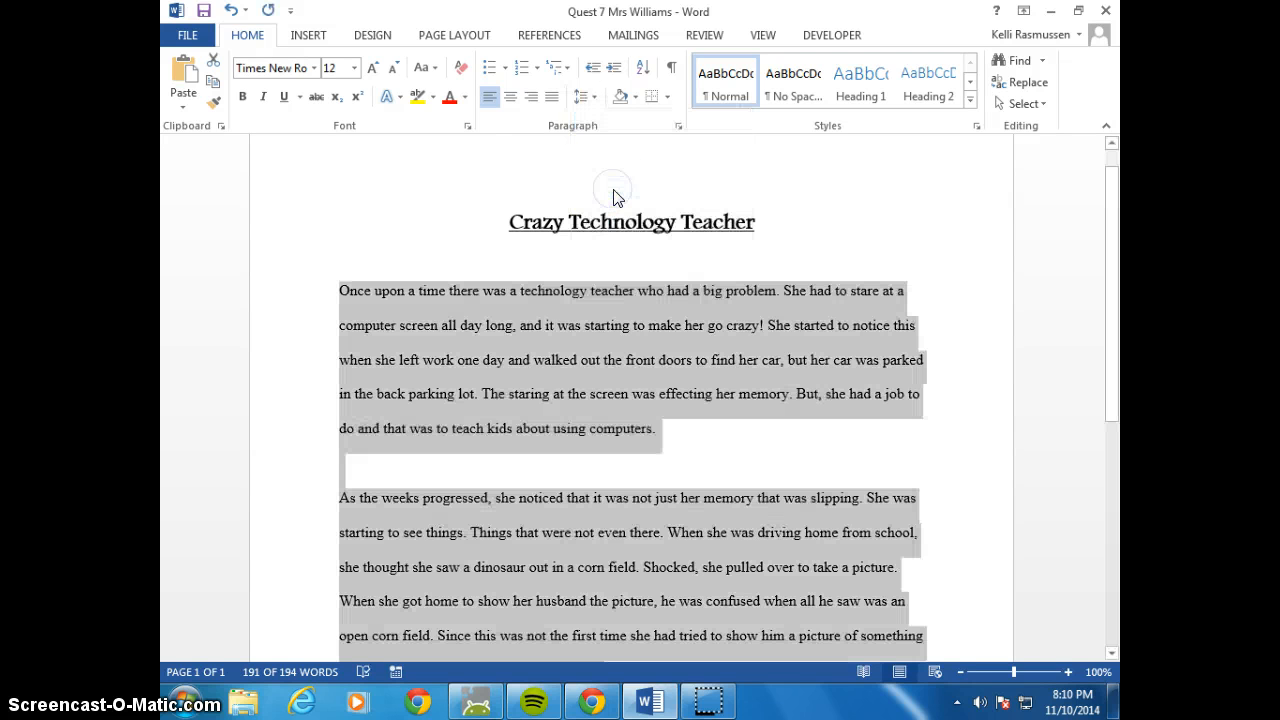
left_click(632, 500)
scroll(650, 490, "down", 2)
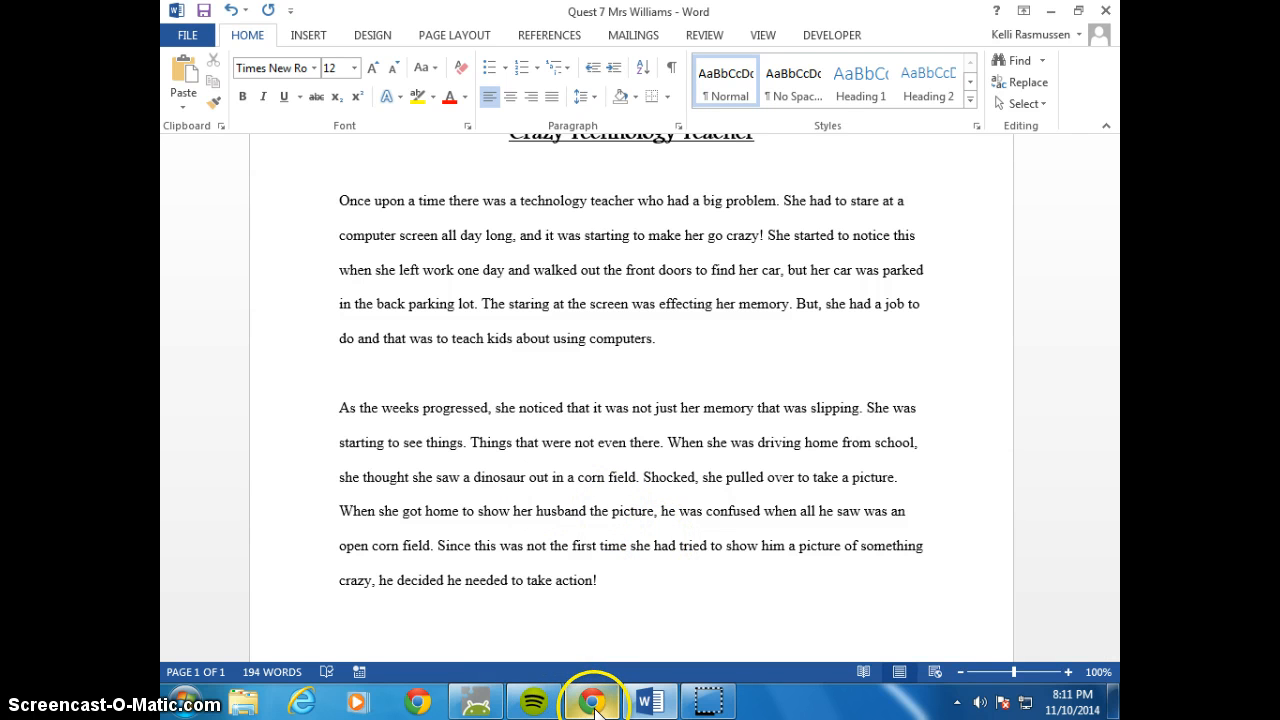
Check the Quest 7 instructions in Chrome again, then indent the first line of each story paragraph in Word
mouse_move(593, 703)
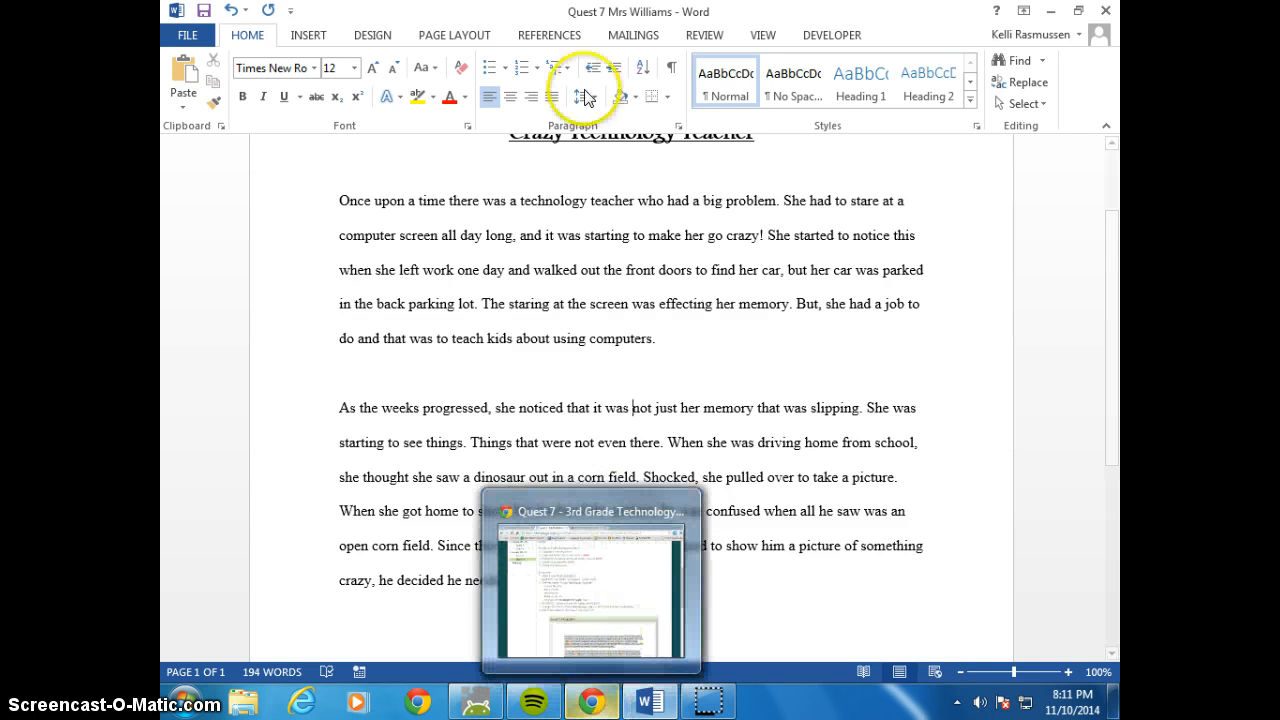
left_click(590, 705)
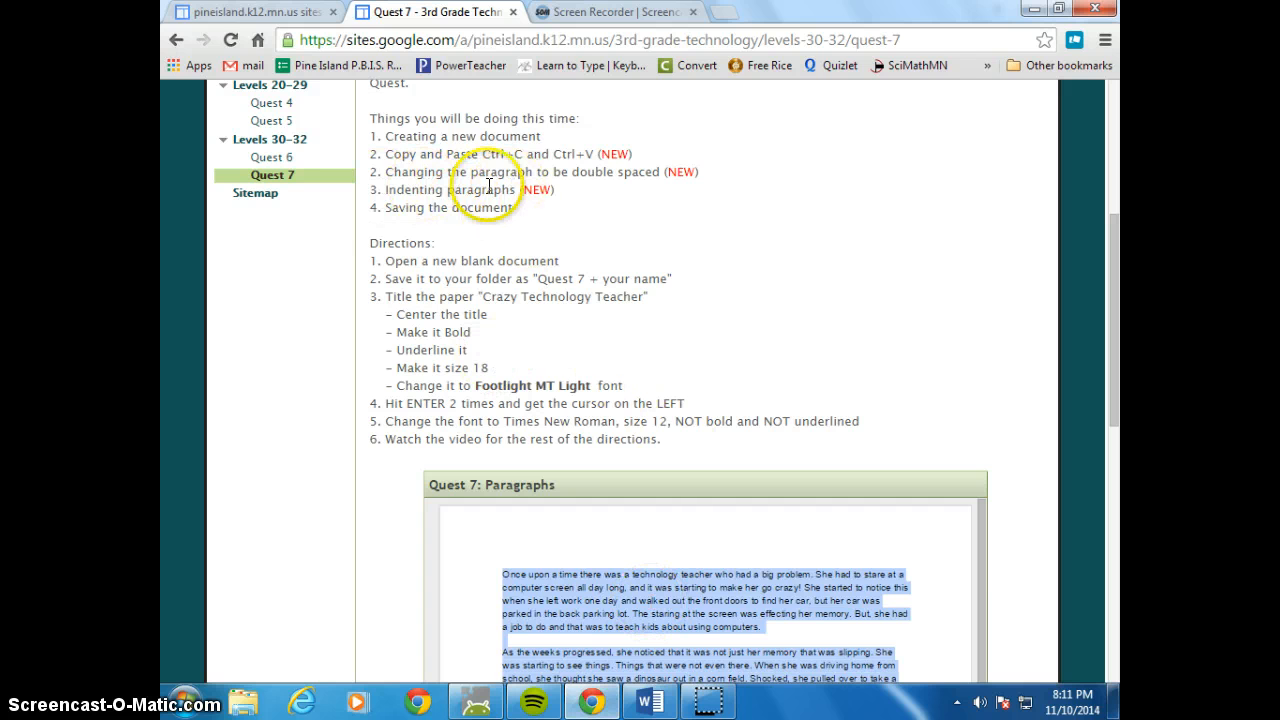
left_click(600, 705)
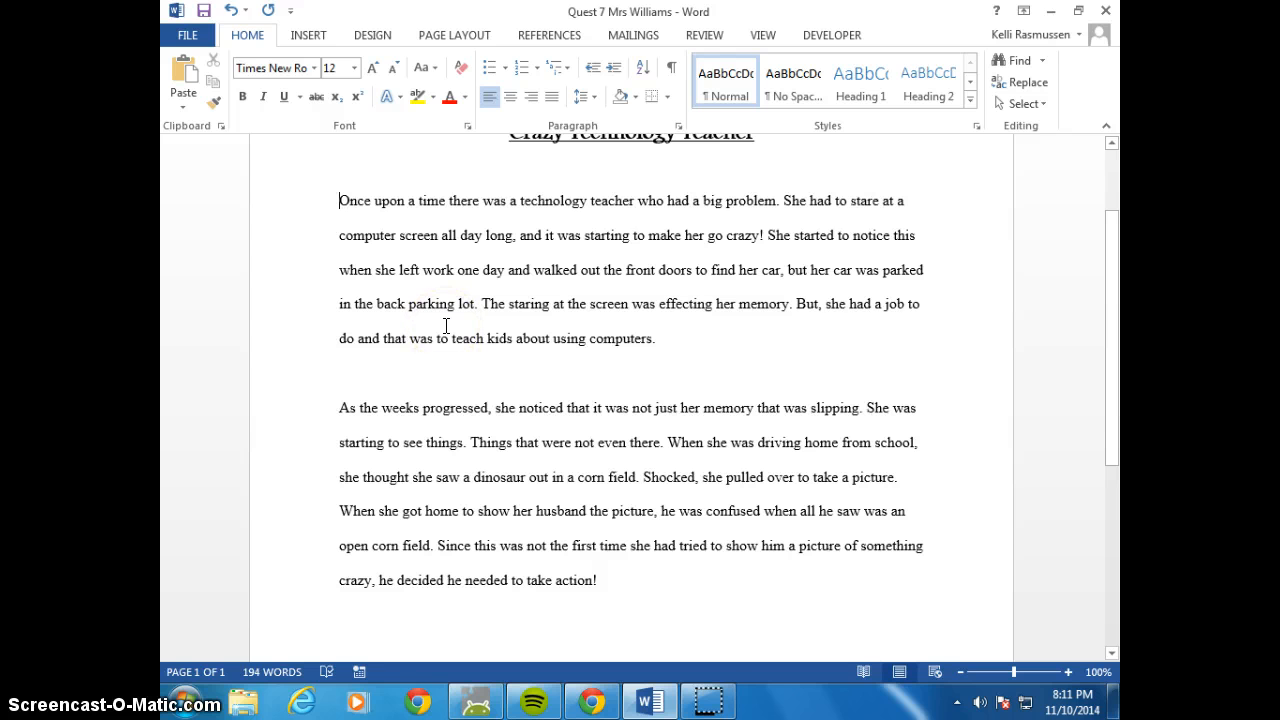
key("Tab")
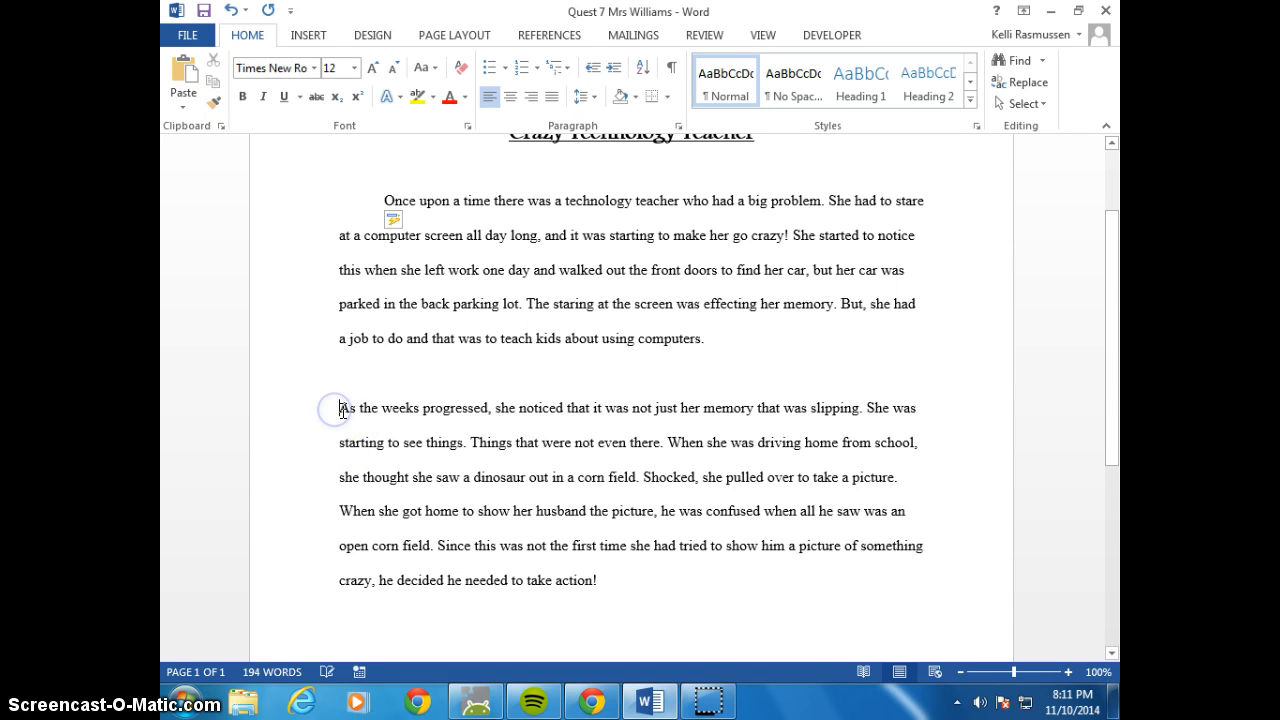
key("Tab")
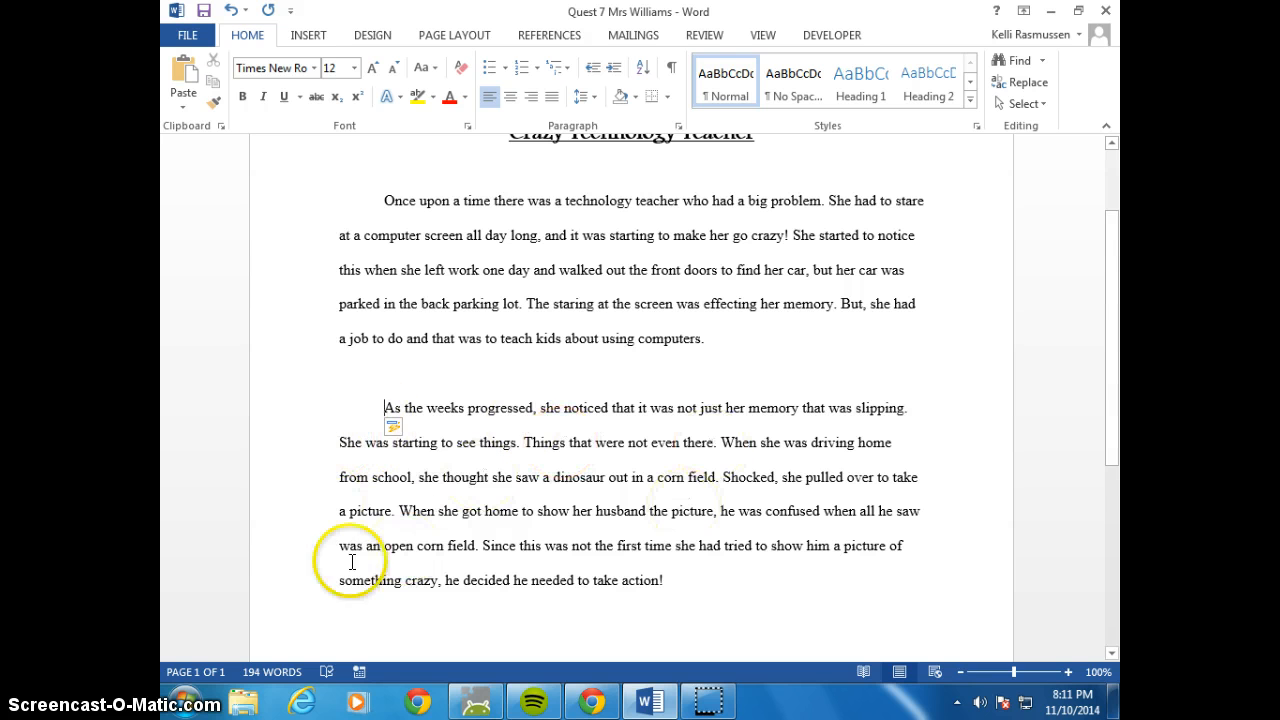
Remove the blank line between the two paragraphs, keeping "As the weeks progressed" as a separate paragraph with its first line indented
key("BackSpace")
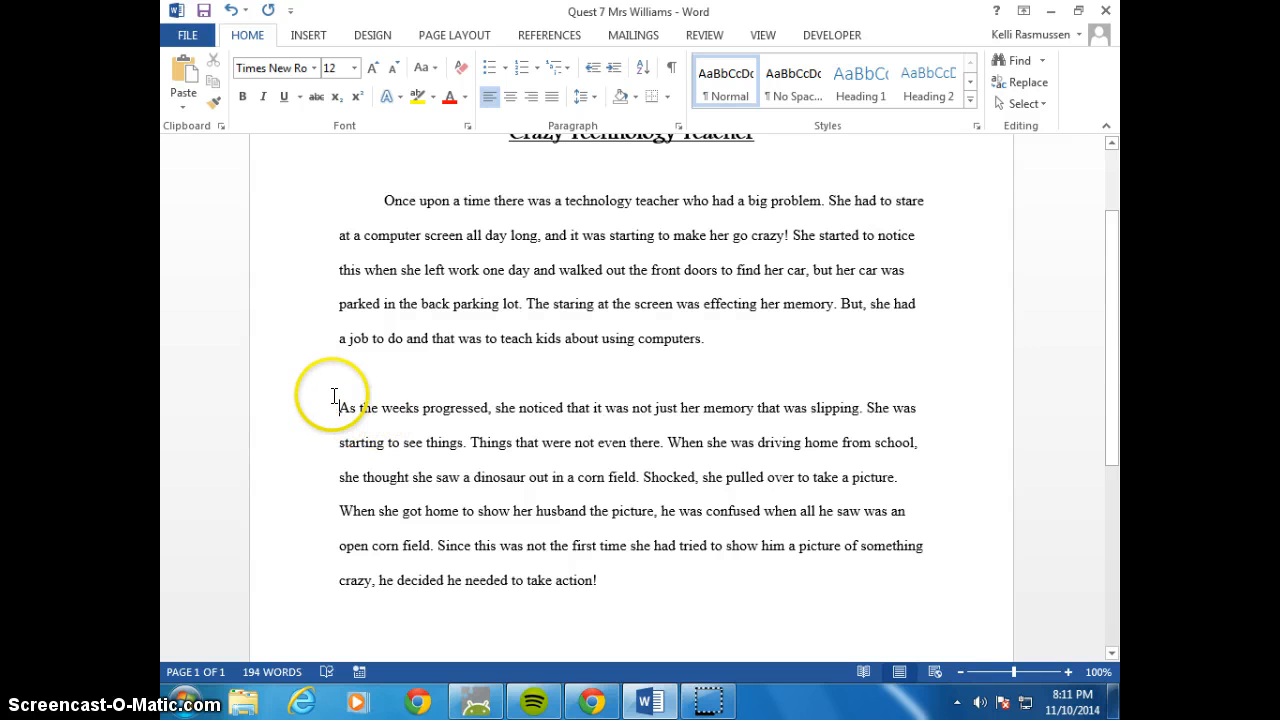
key("BackSpace")
key("BackSpace")
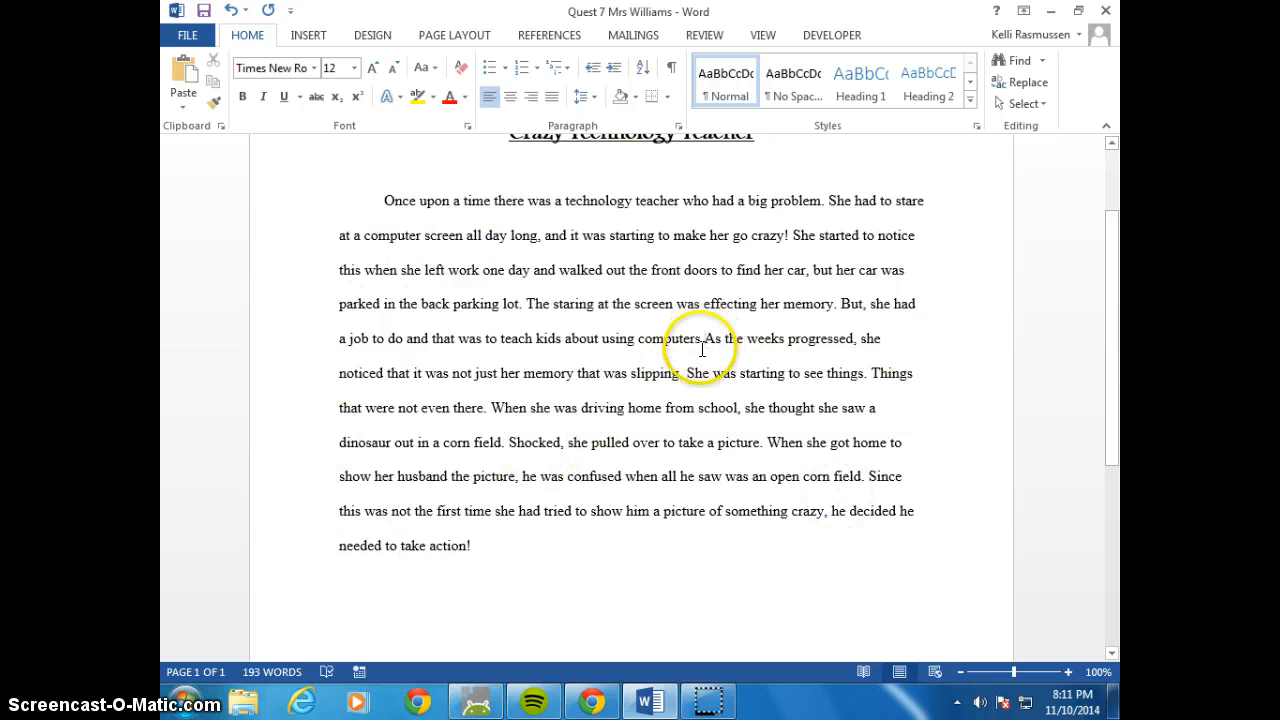
key("Return")
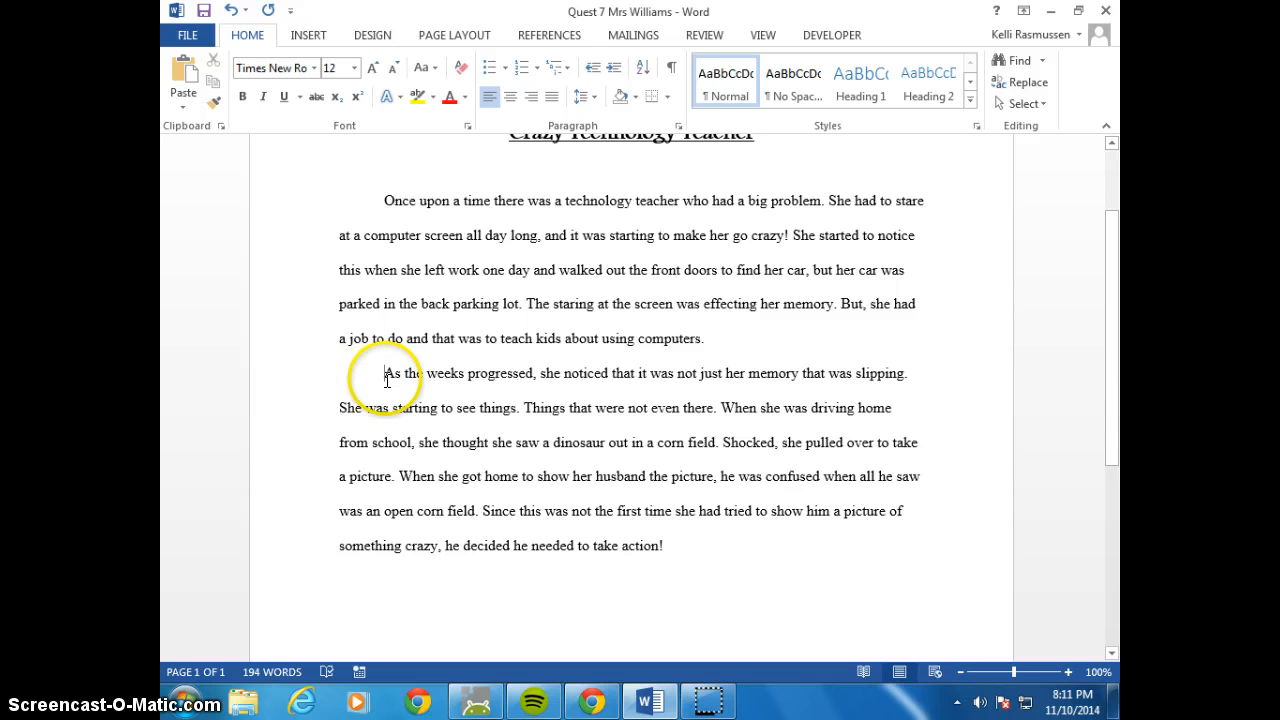
key("BackSpace")
key("Tab")
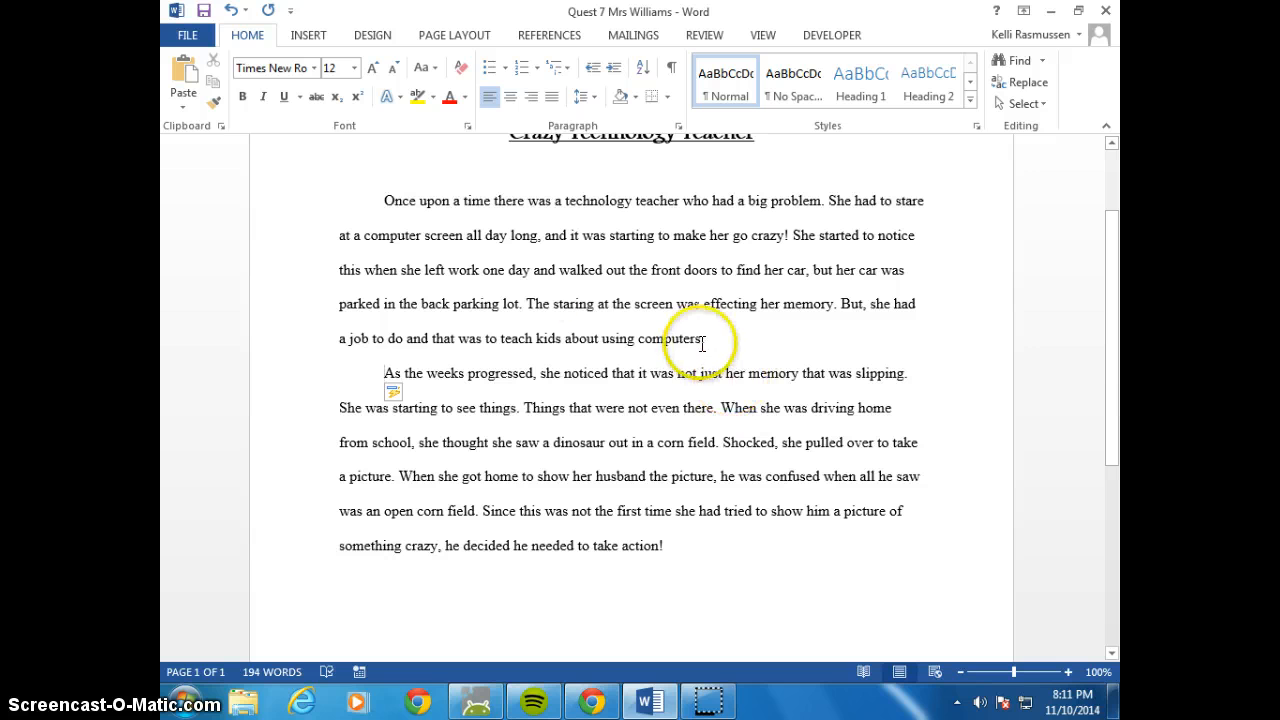
mouse_move(393, 395)
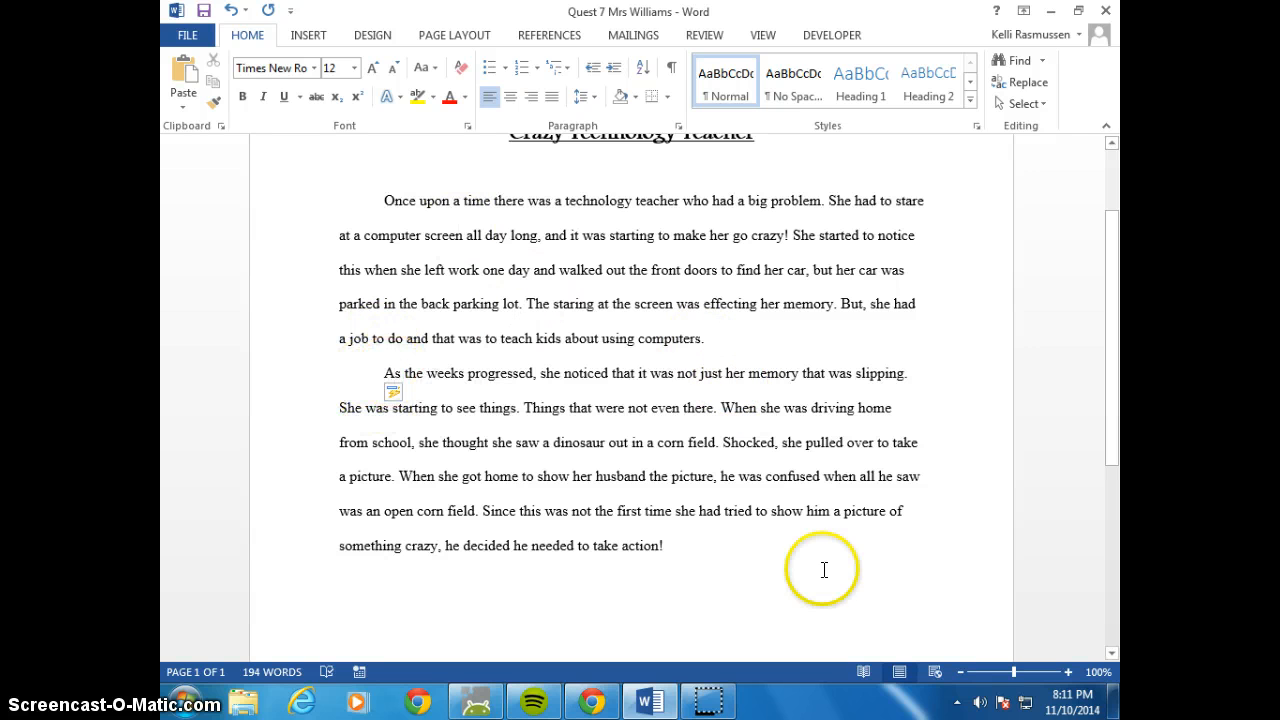
Start a new indented paragraph after the last sentence, "he decided he needed to take action!", and save the document
left_click(681, 545)
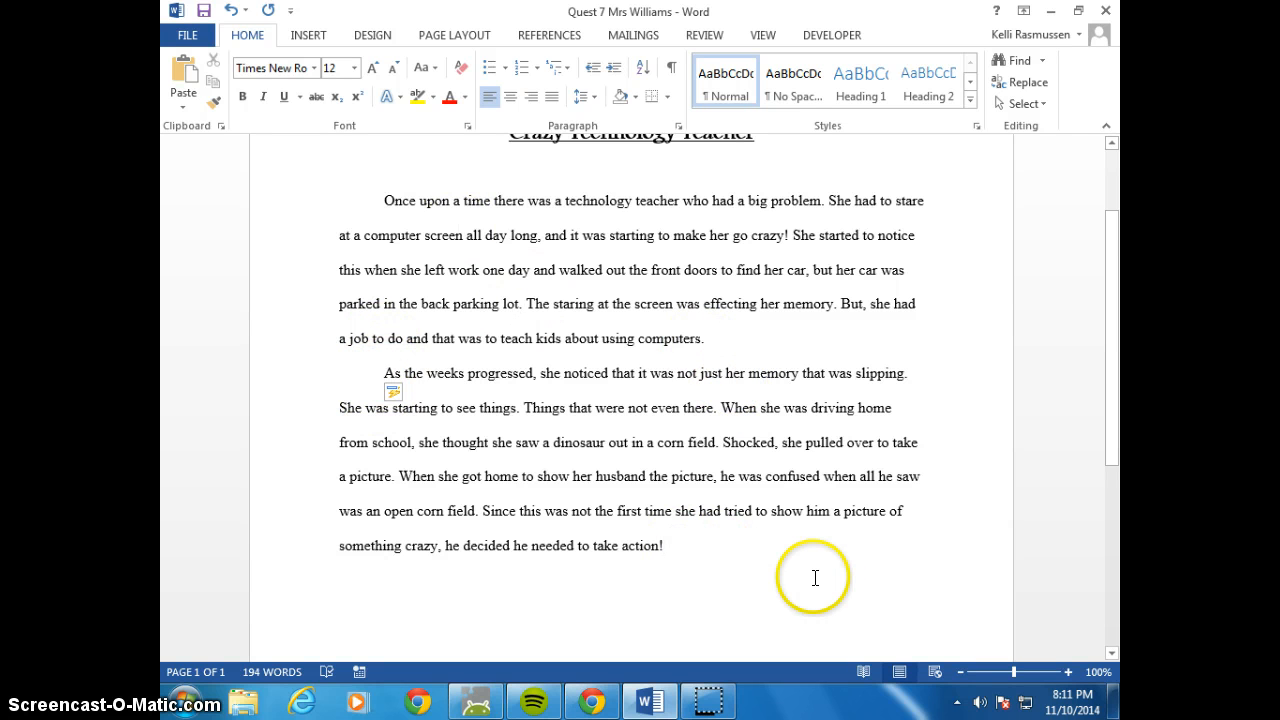
scroll(800, 571, "up", 1)
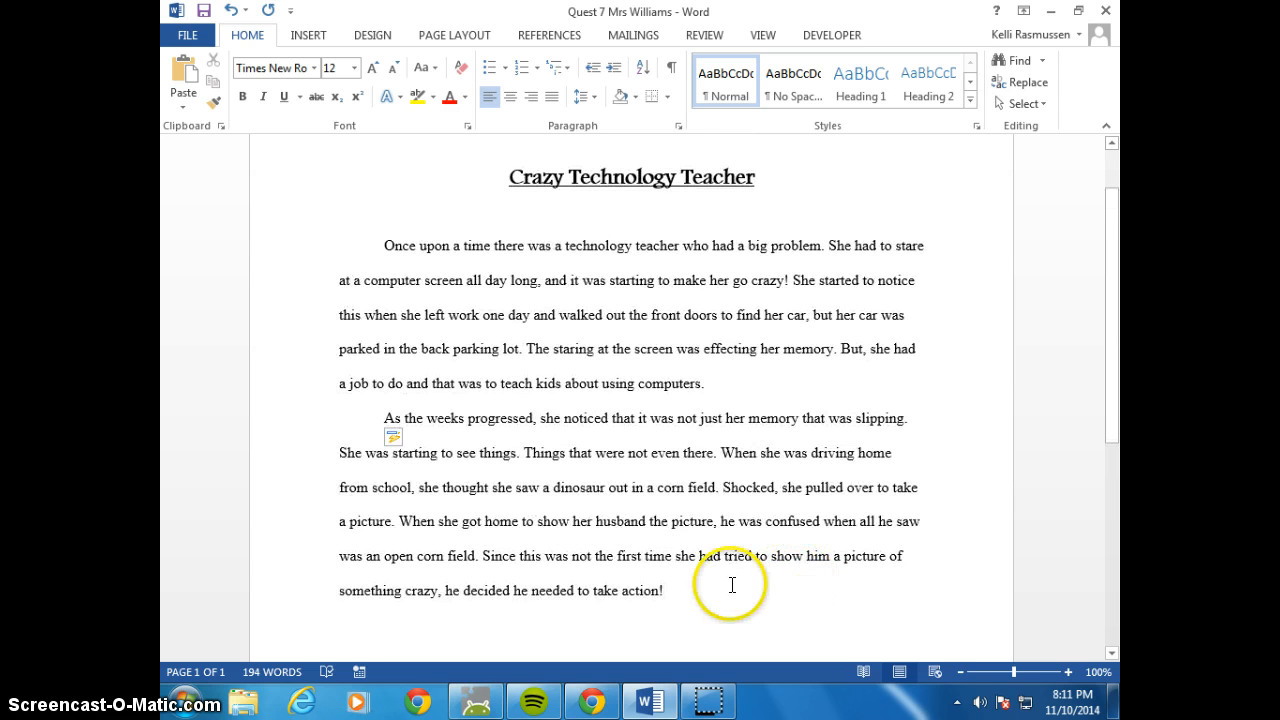
scroll(732, 585, "down", 2)
left_click(677, 499)
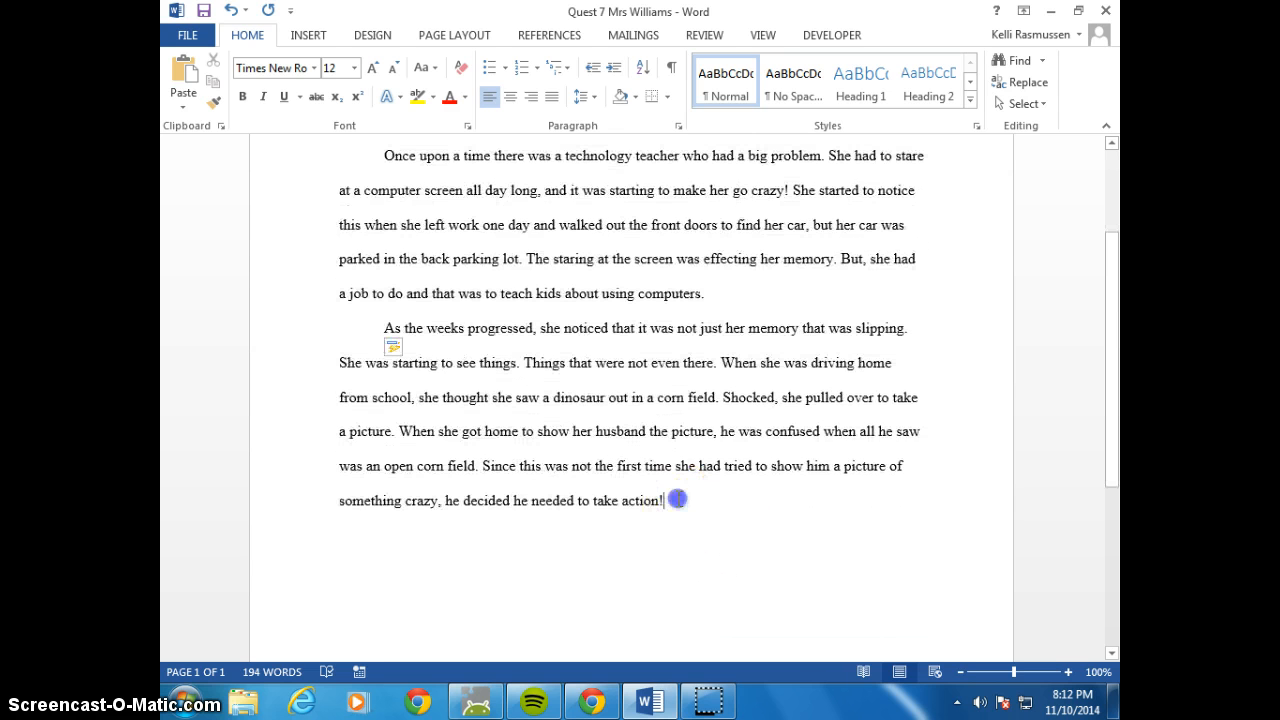
key("Return")
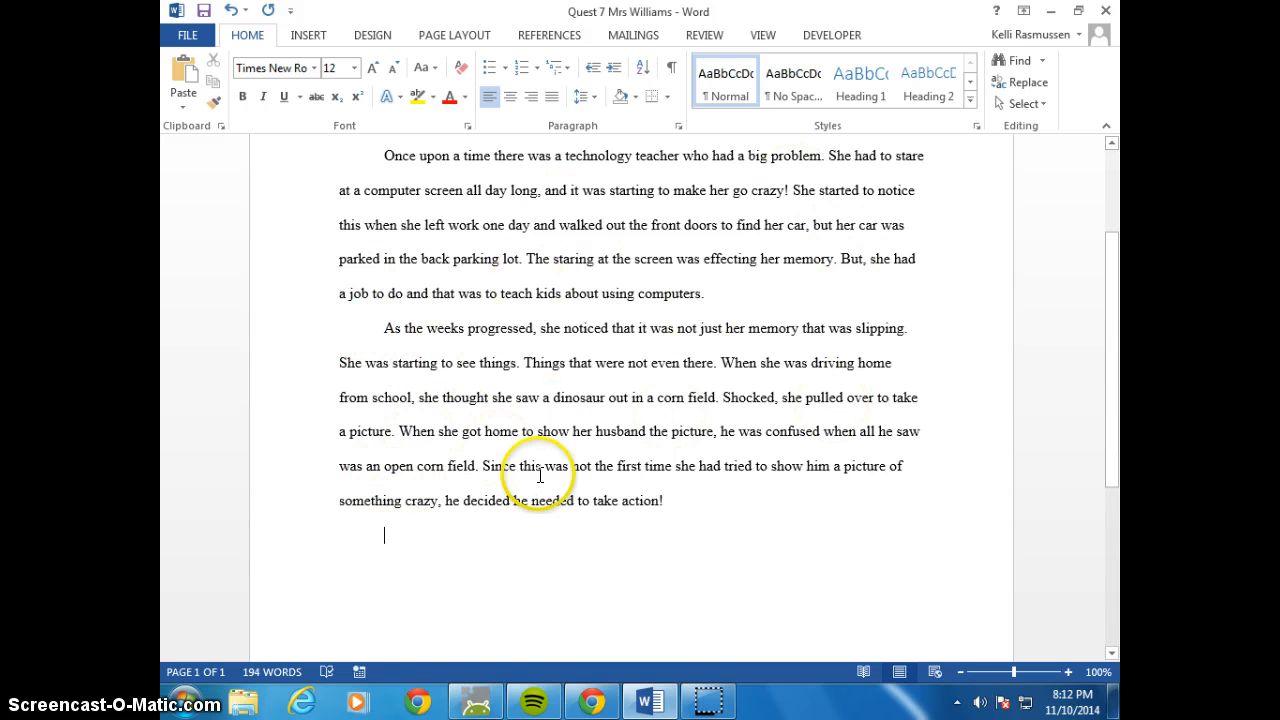
left_click(203, 12)
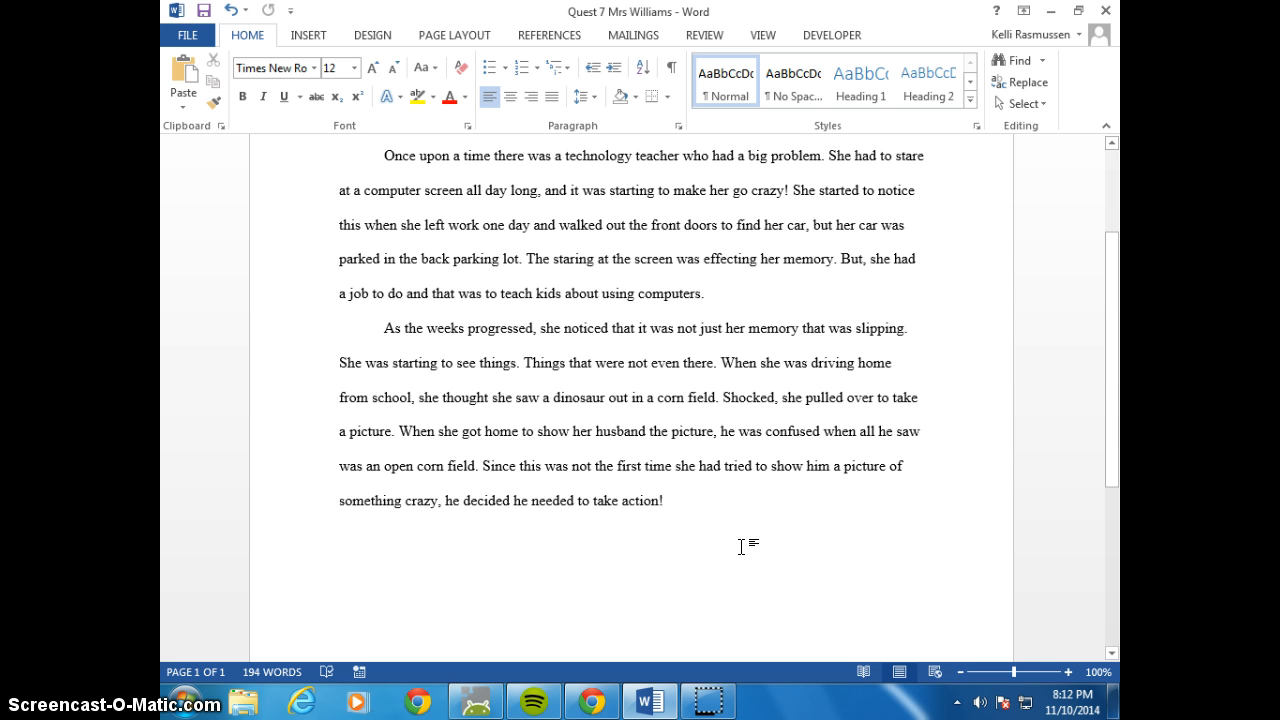
left_click(423, 553)
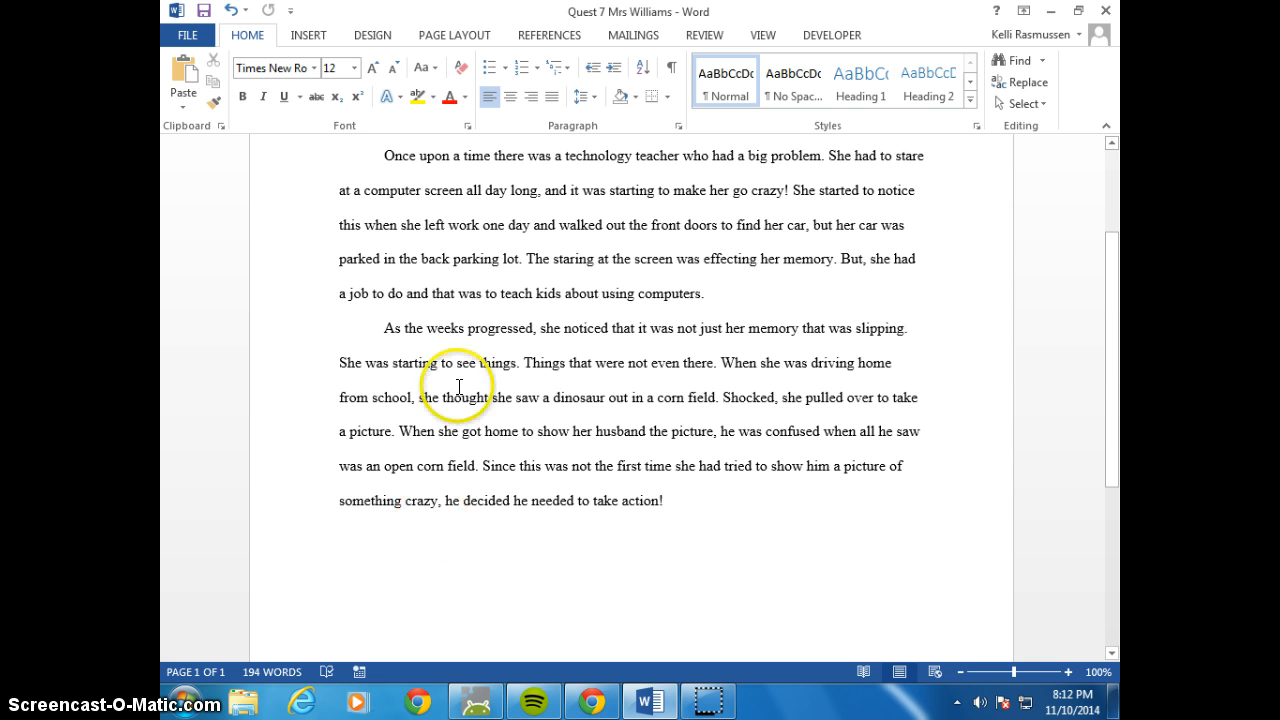